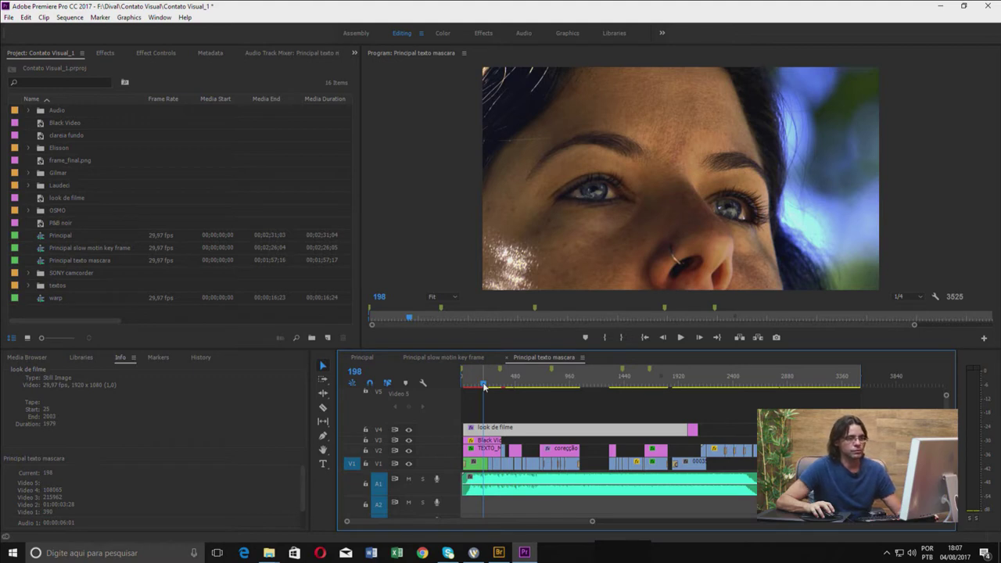
# Preview the opening shots with the look de filme grade hidden on track V4
pyautogui.click(483, 388)
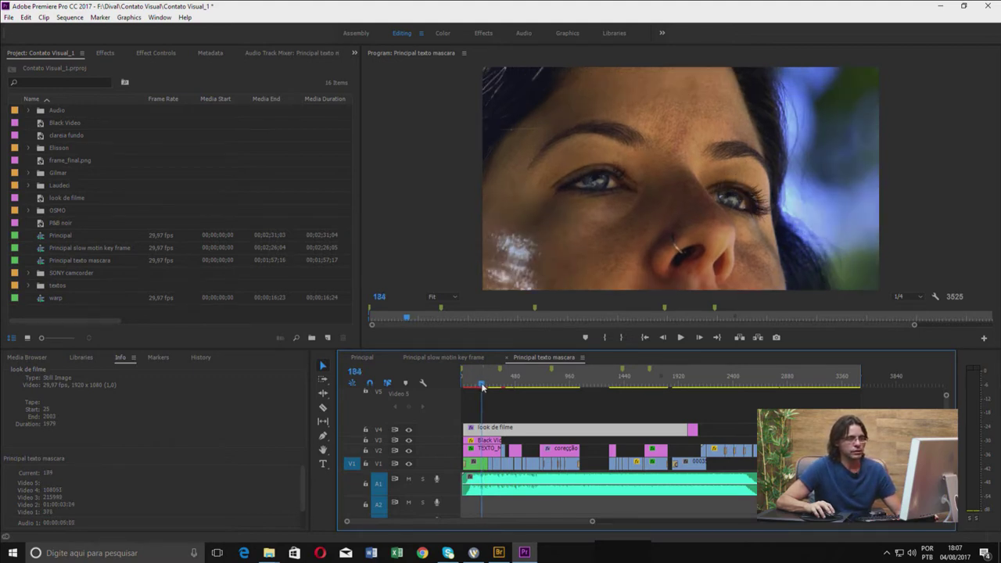
pyautogui.moveTo(483, 388); pyautogui.dragTo(484, 388)
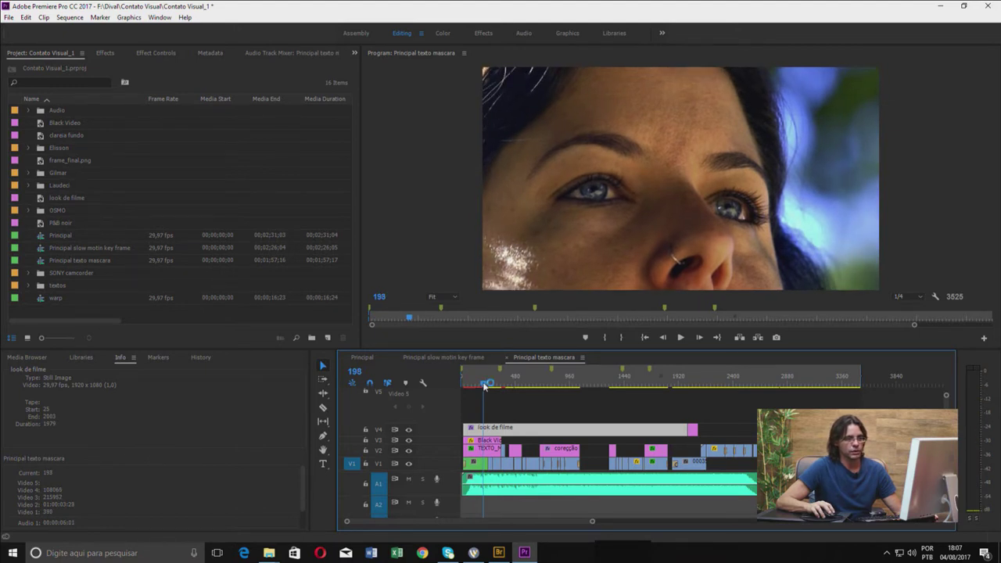
pyautogui.click(408, 431)
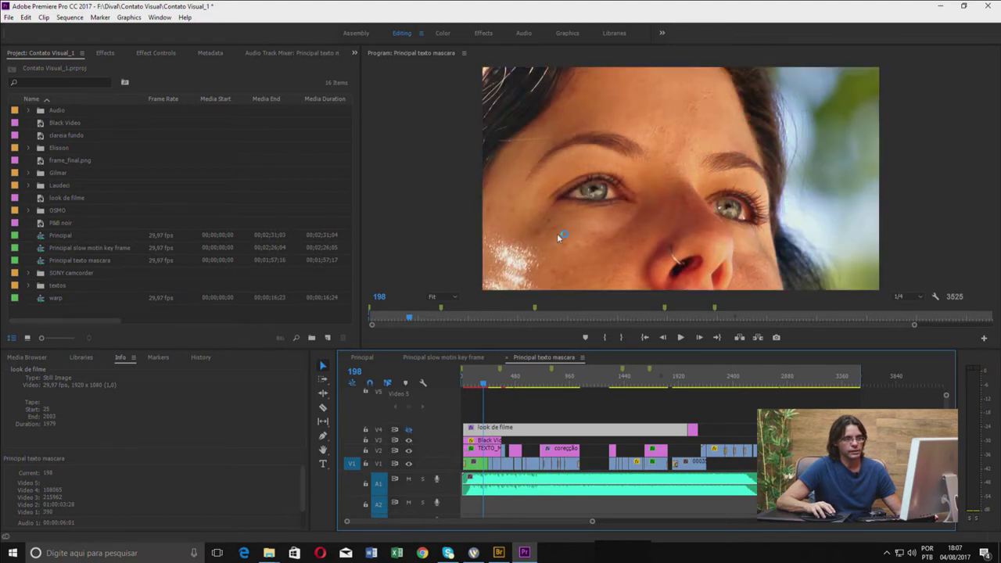
pyautogui.moveTo(485, 385); pyautogui.dragTo(497, 382)
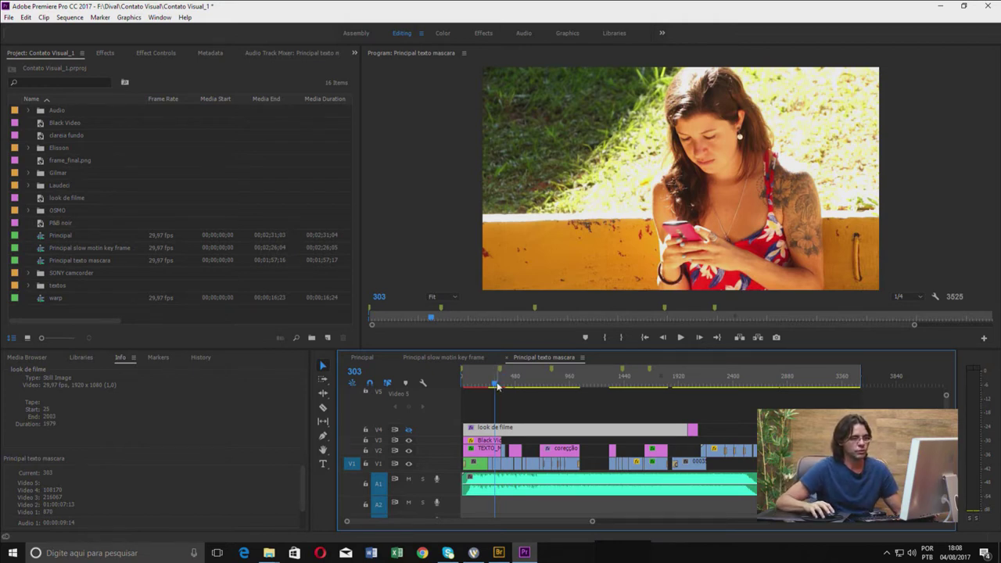
pyautogui.moveTo(498, 387); pyautogui.dragTo(496, 389)
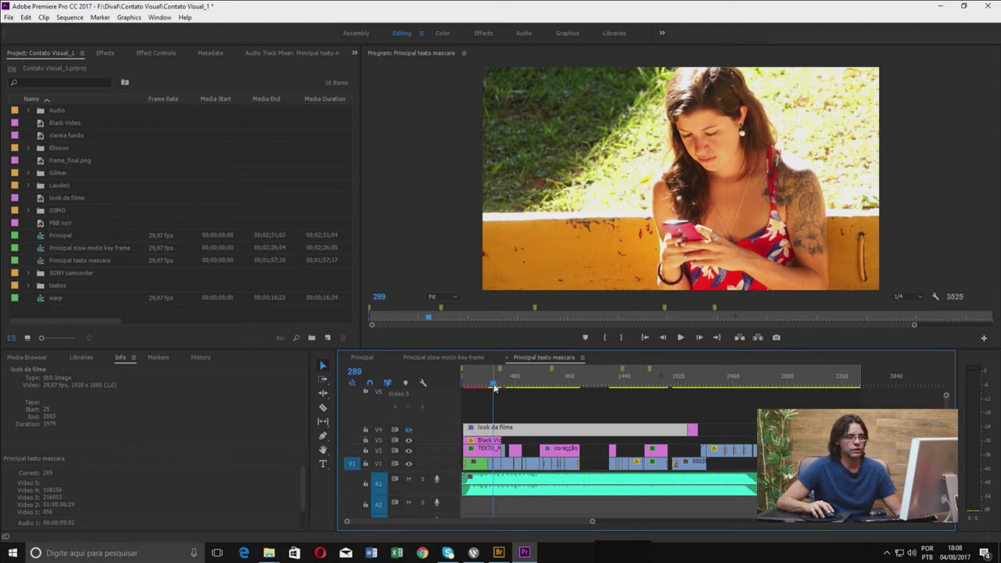
pyautogui.click(409, 429)
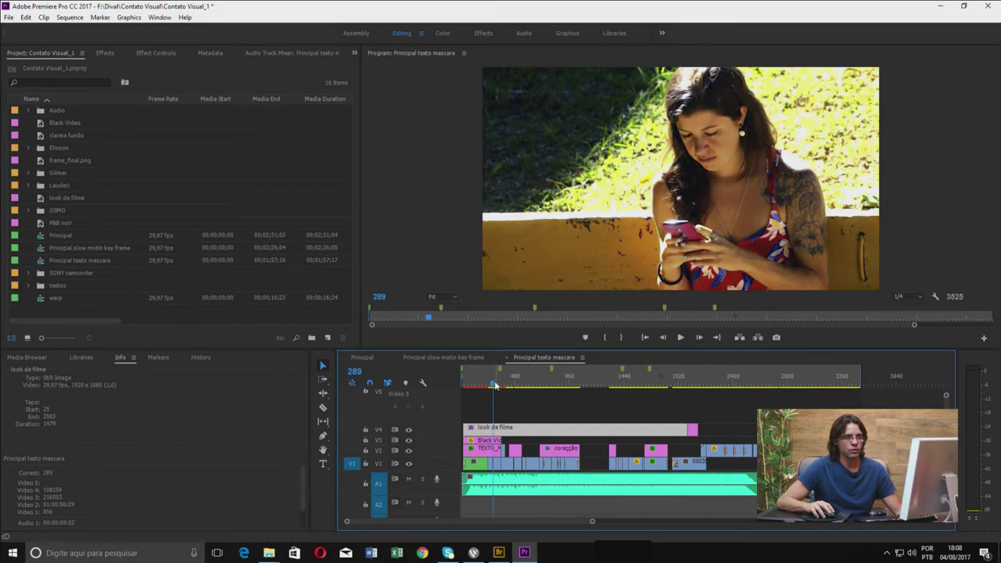
pyautogui.moveTo(495, 386); pyautogui.dragTo(489, 386)
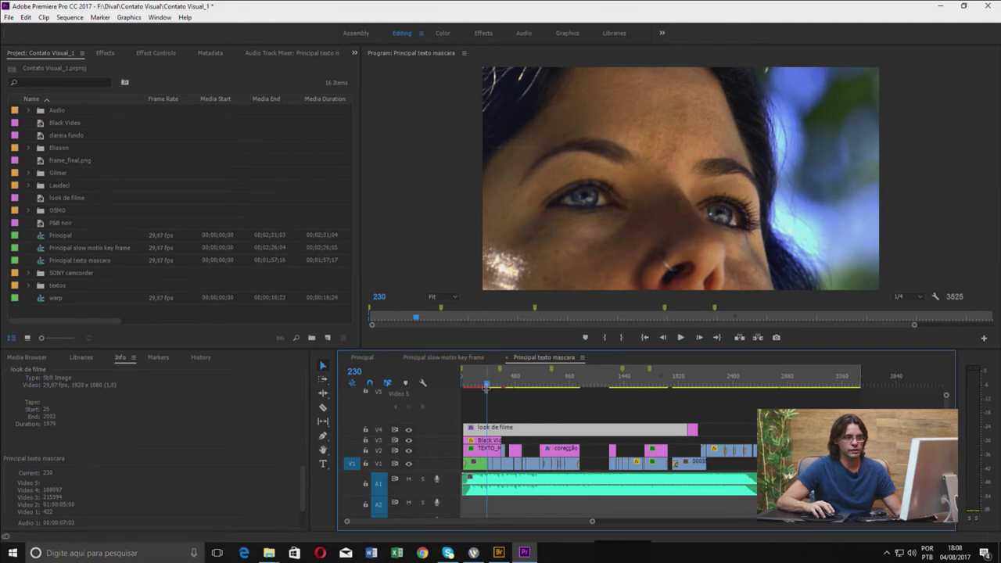
pyautogui.moveTo(488, 386)
pyautogui.mouseDown()
pyautogui.moveTo(523, 380)
pyautogui.moveTo(491, 385)
pyautogui.mouseUp()
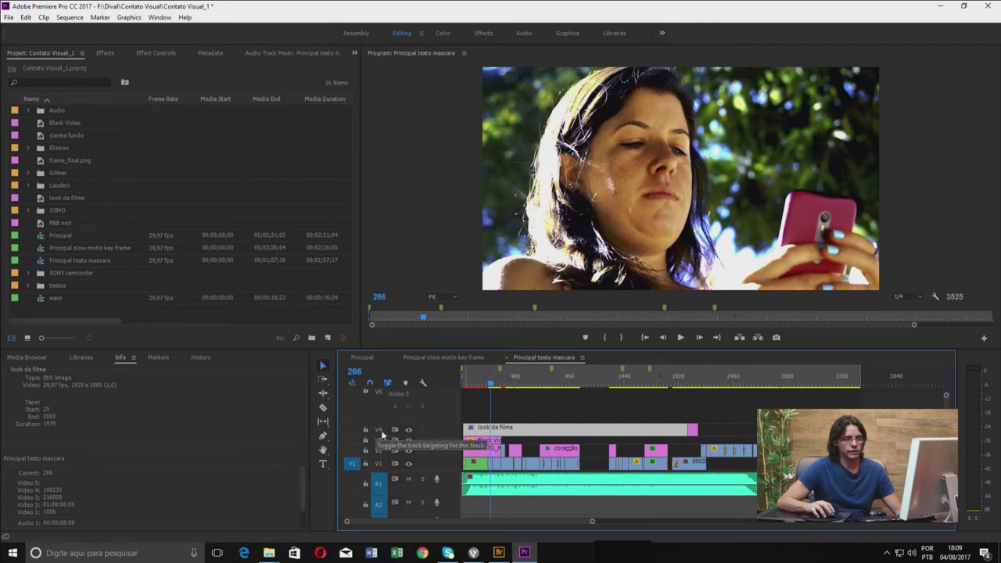
pyautogui.click(409, 431)
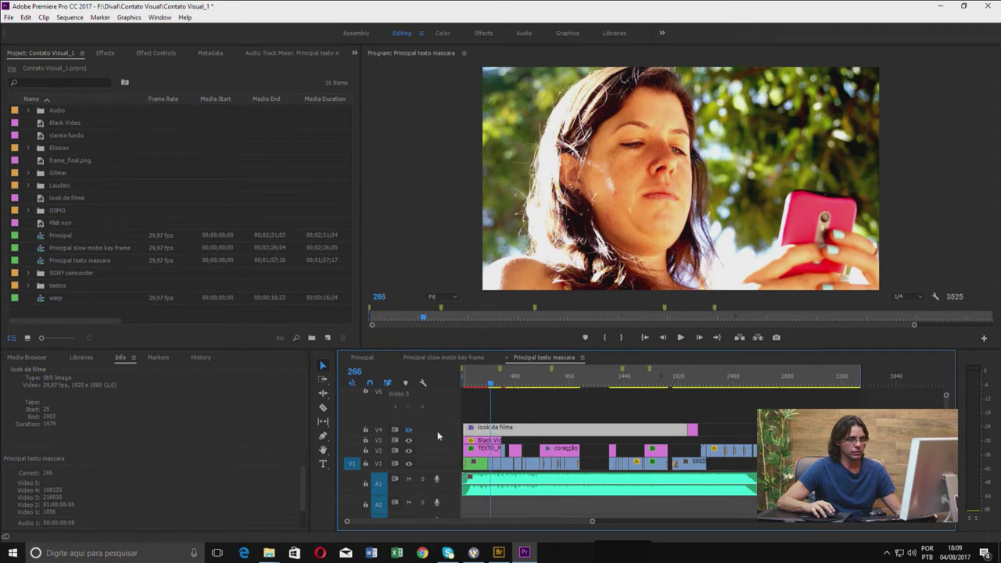
# Add an empty video track above V4, then select the P&B noir, clareia fundo and look de filme clips
pyautogui.rightClick(437, 431)
pyautogui.click(468, 331)
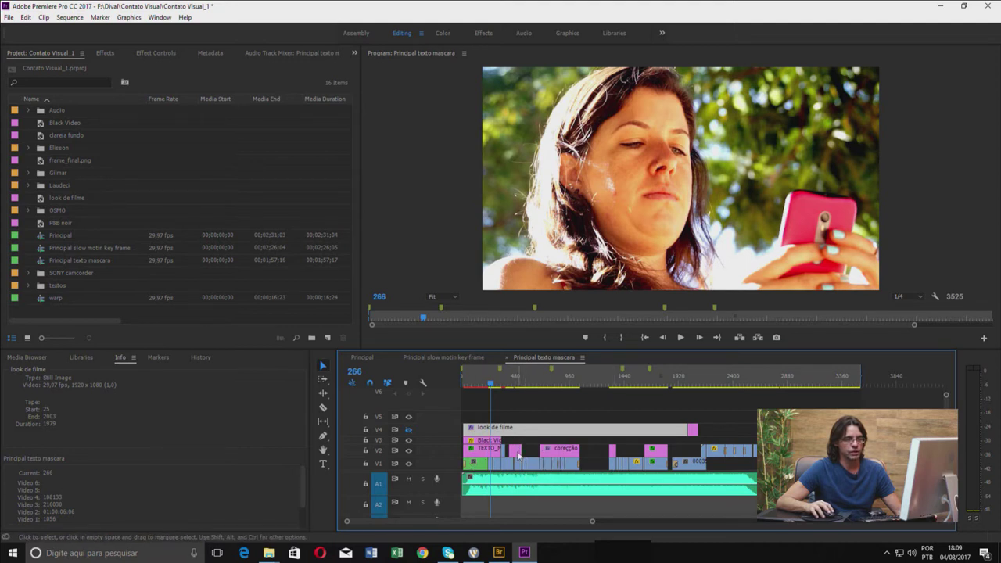
pyautogui.click(517, 451)
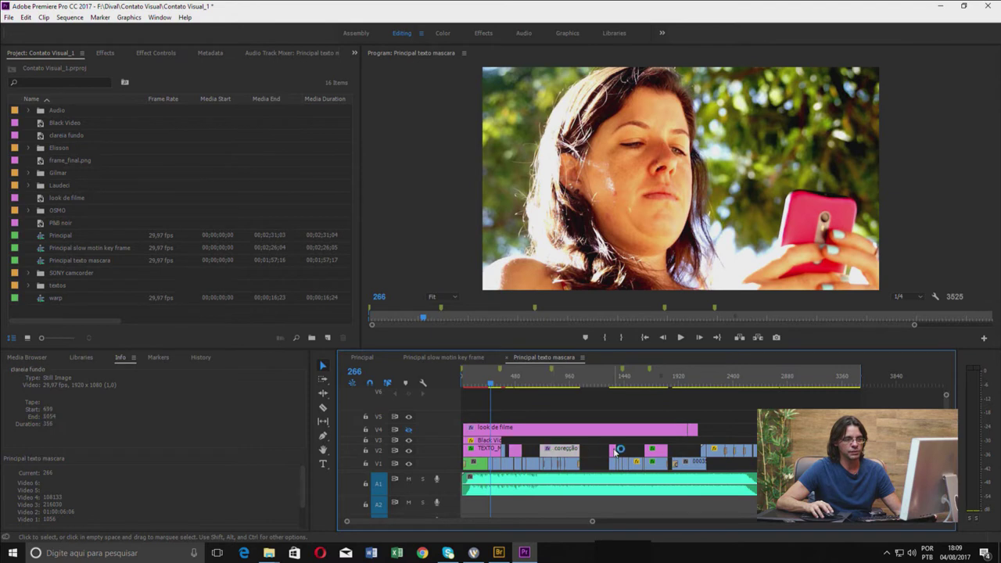
pyautogui.click(612, 451)
pyautogui.click(658, 452)
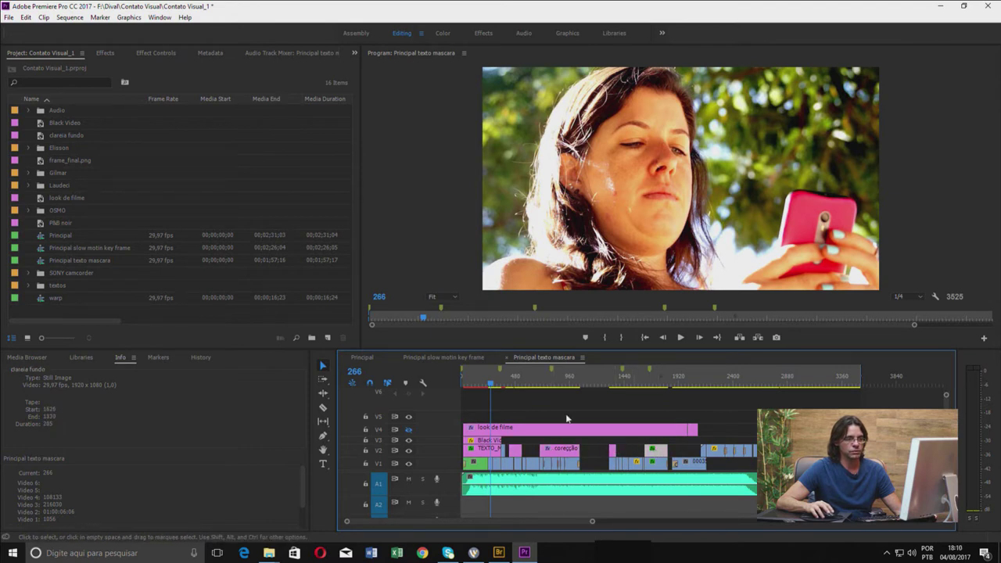
pyautogui.click(557, 432)
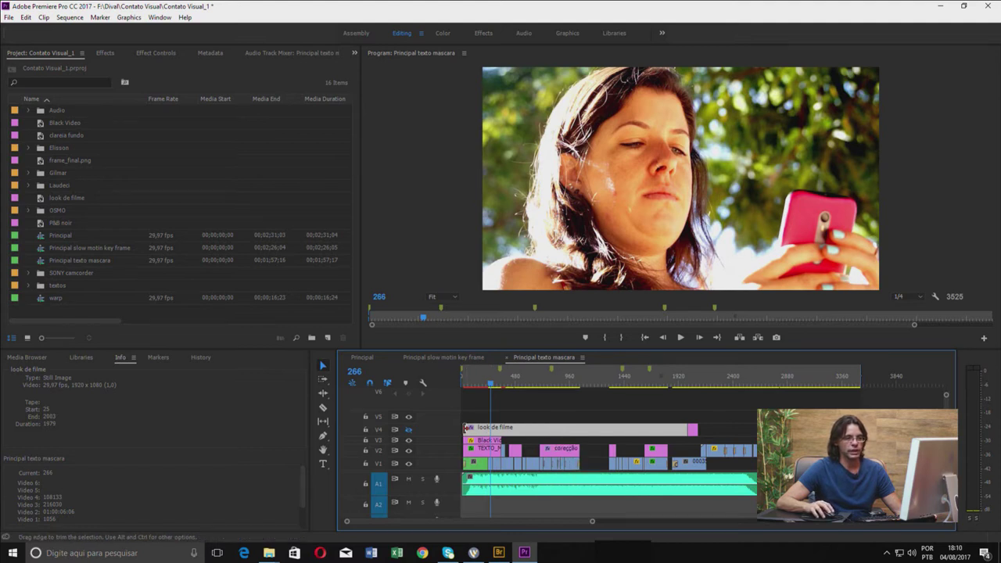
pyautogui.click(555, 431)
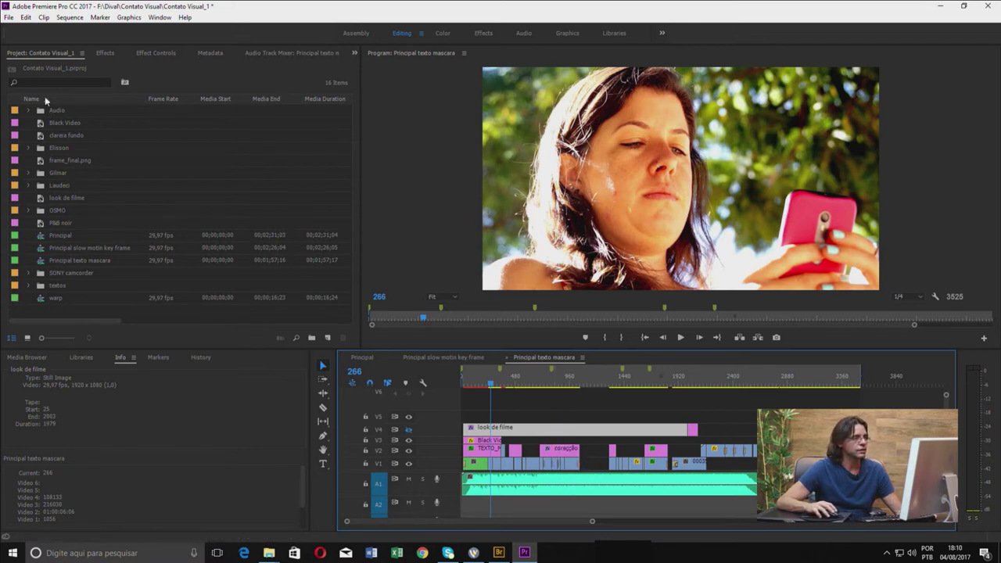
# Create a new 1920×1080 Adjustment Layer from the Project panel's New Item menu
pyautogui.click(33, 62)
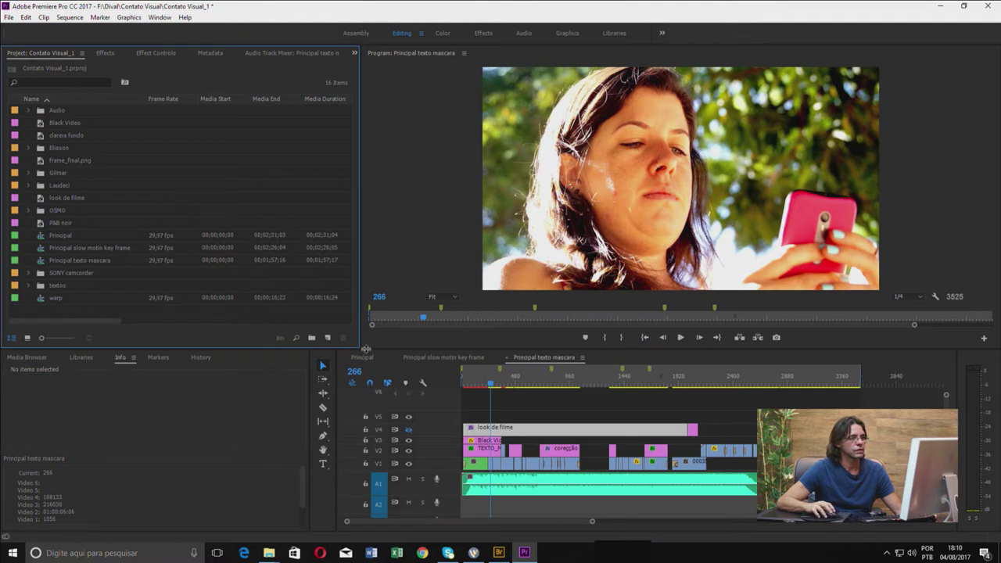
pyautogui.click(331, 337)
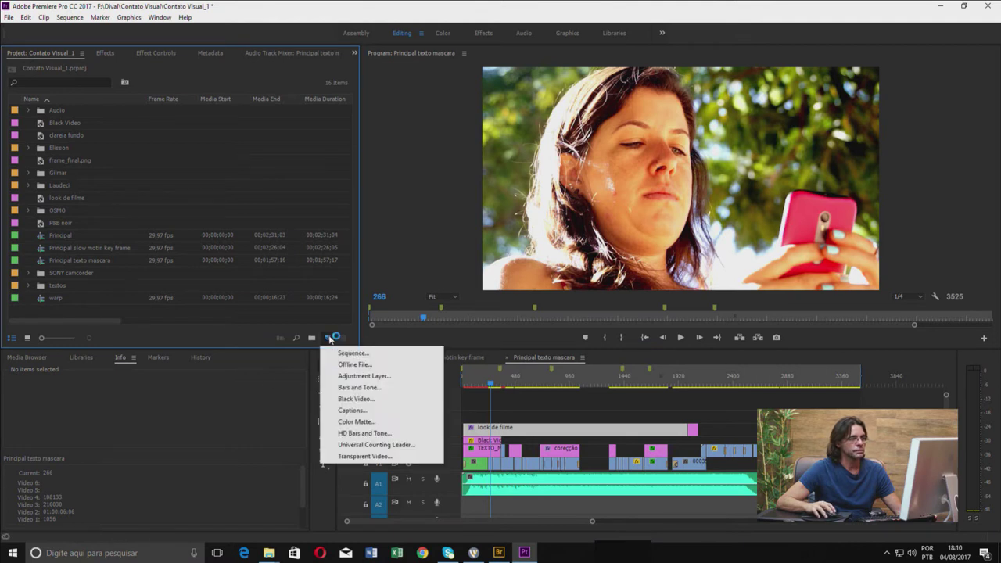
pyautogui.click(371, 379)
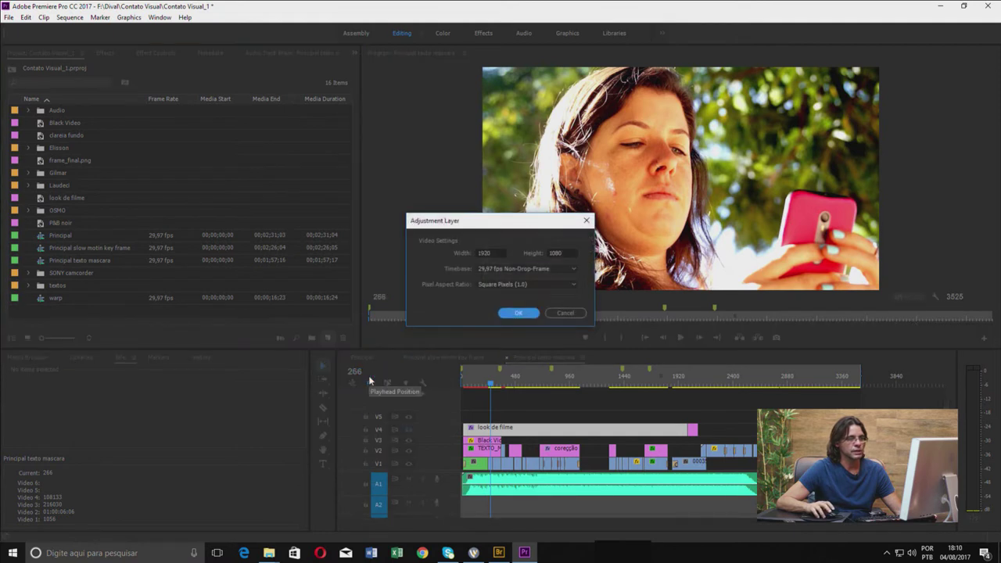
pyautogui.moveTo(509, 225); pyautogui.dragTo(526, 244)
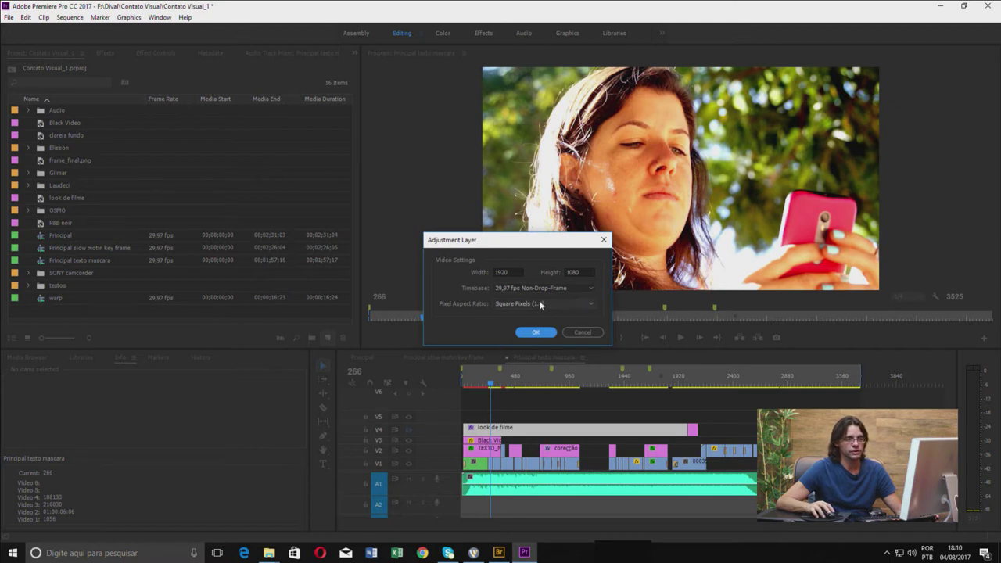
pyautogui.click(540, 332)
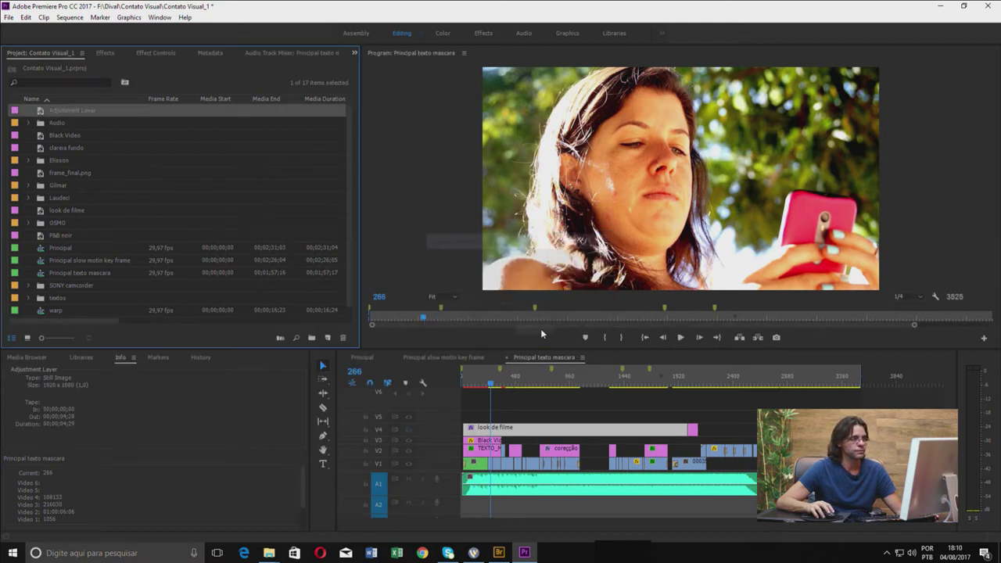
# Rename the new adjustment layer to 'look azulado lumetri'
pyautogui.rightClick(77, 112)
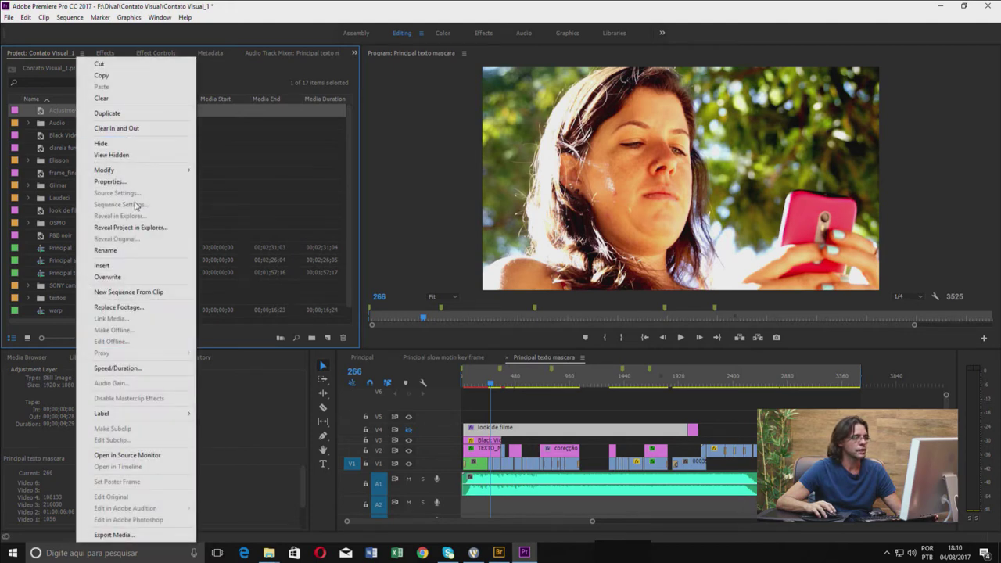
pyautogui.click(117, 251)
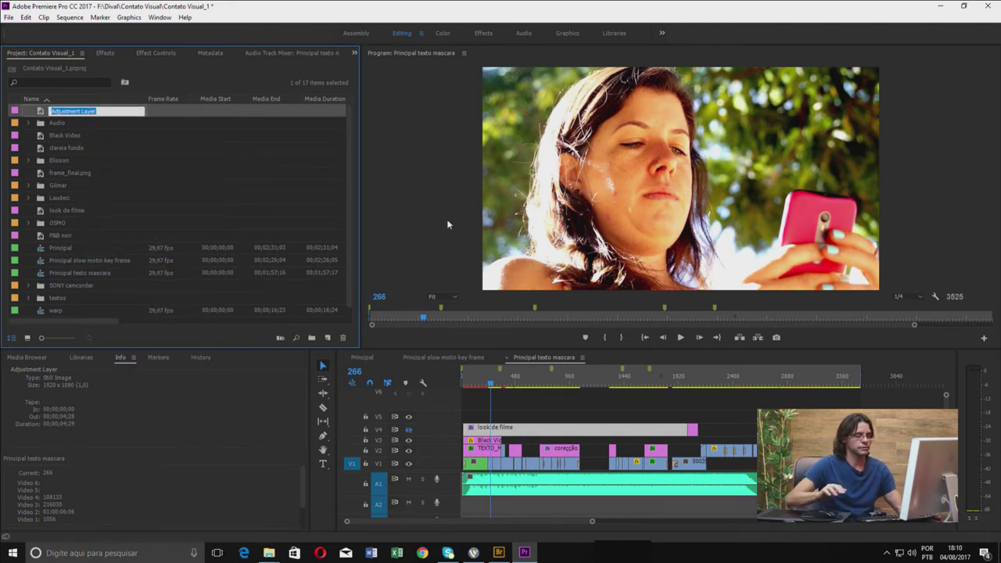
pyautogui.write('look')
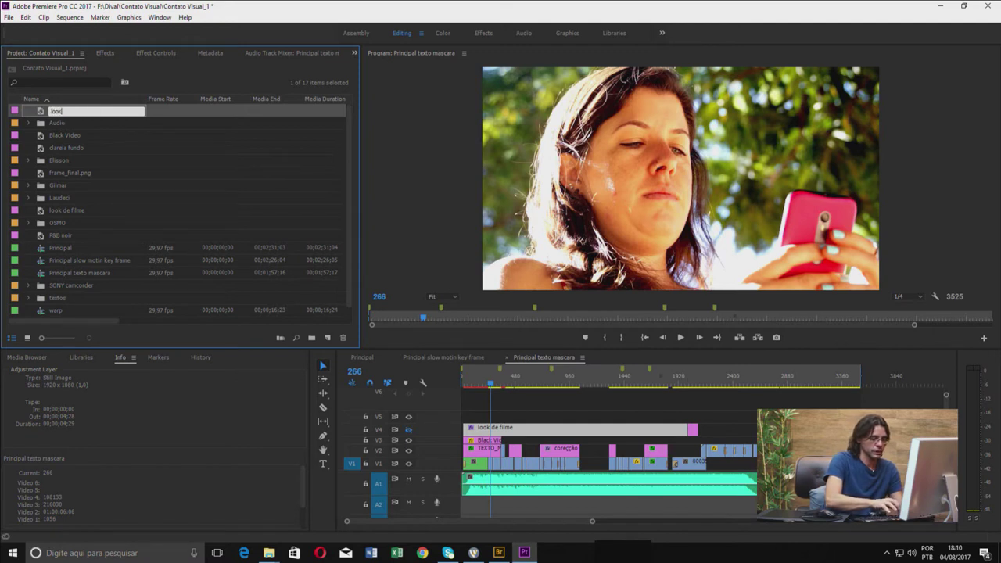
pyautogui.write(' azulado')
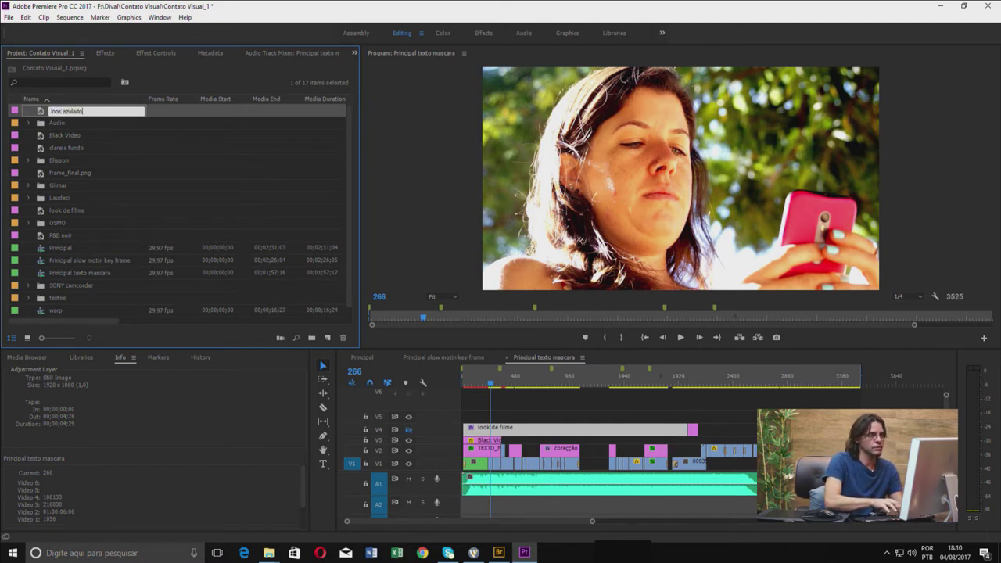
pyautogui.write(' lumetr')
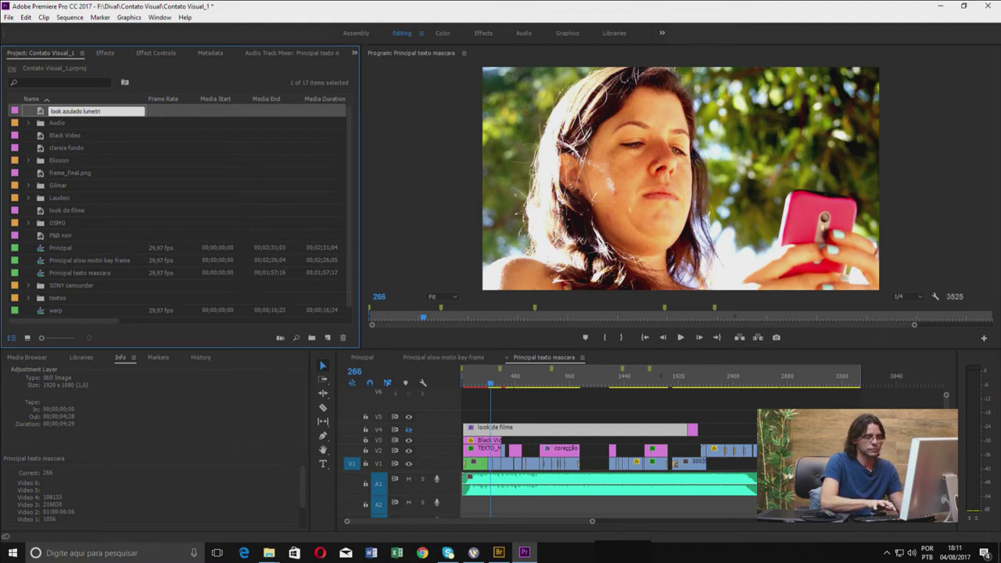
pyautogui.write('i')
pyautogui.press('Tab')
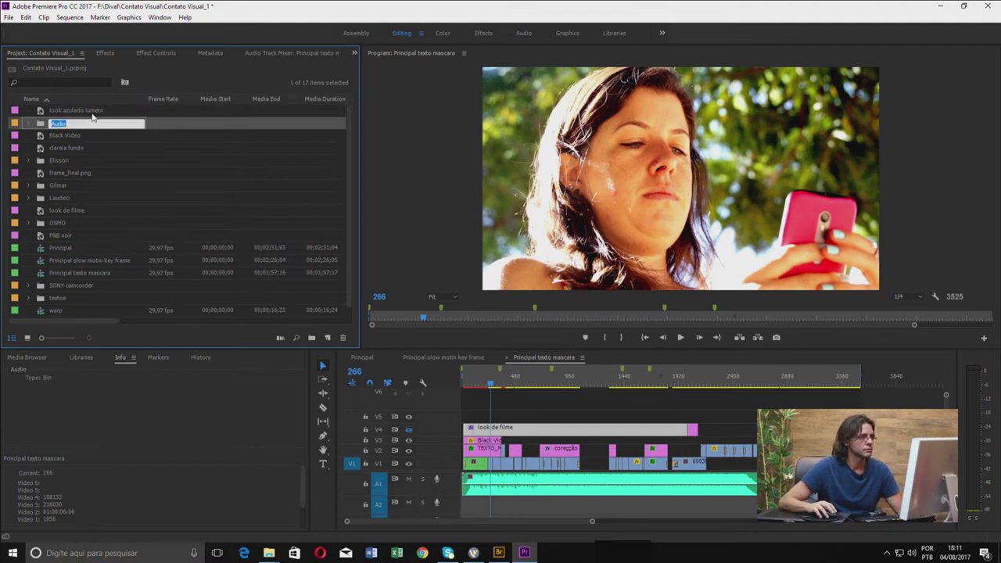
pyautogui.click(91, 111)
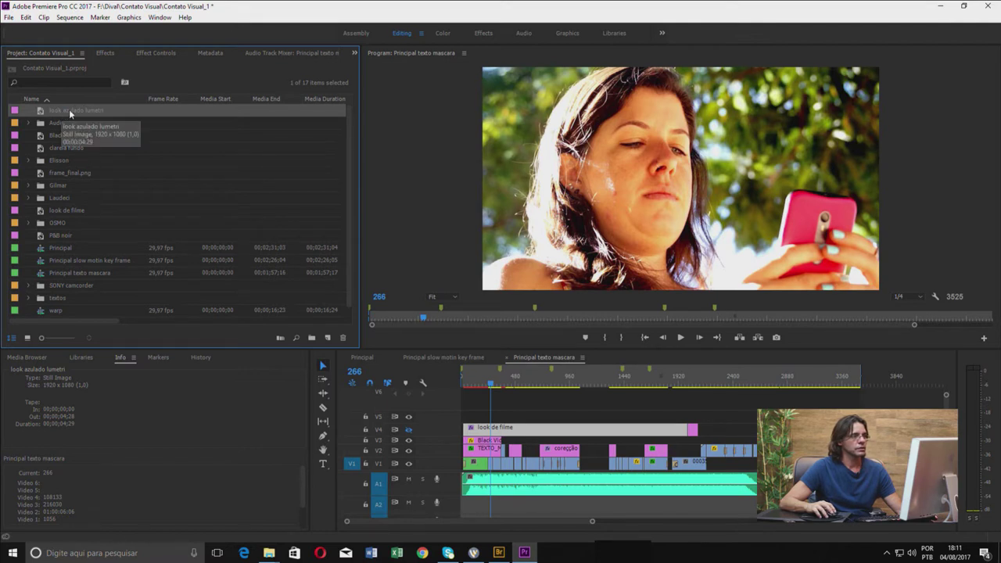
# Inspect the look de filme clip's effects in a widened Effect Controls panel
pyautogui.click(486, 408)
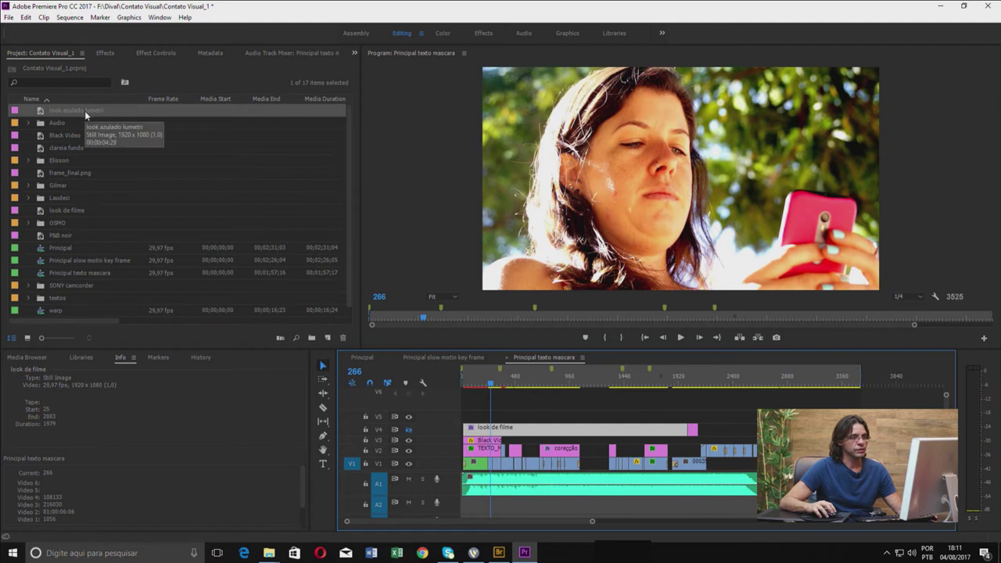
pyautogui.click(154, 54)
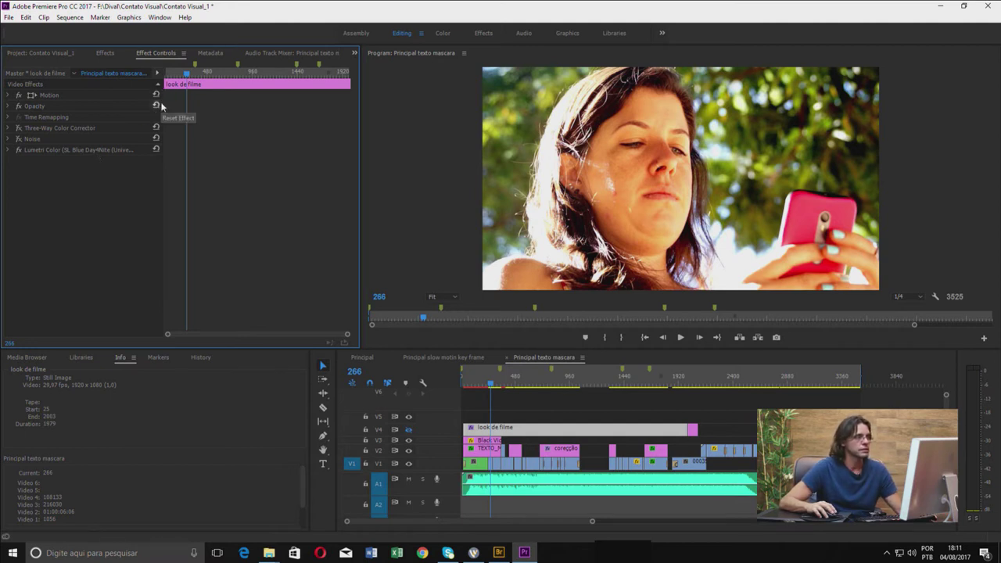
pyautogui.moveTo(163, 88); pyautogui.dragTo(212, 109)
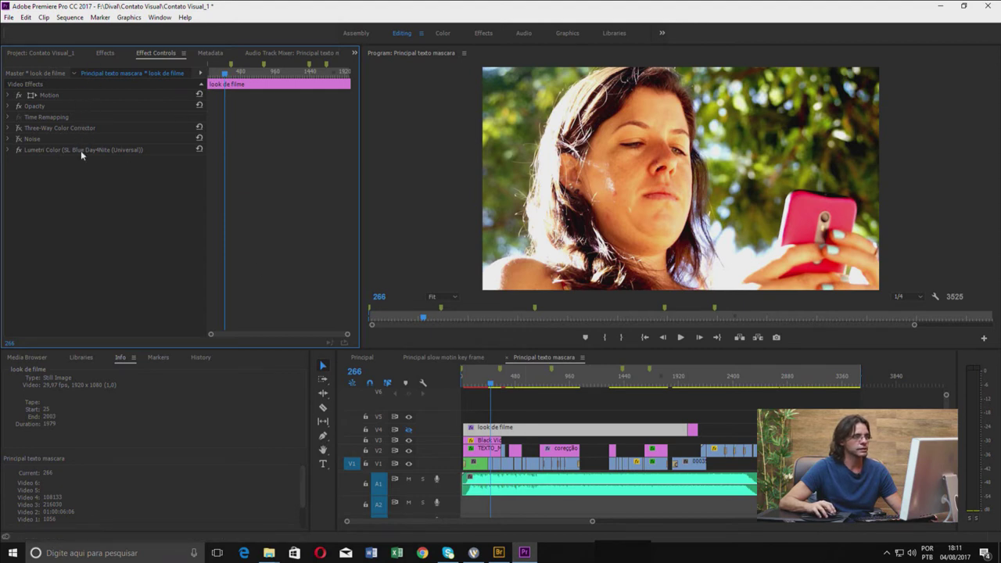
# Open the Lumetri Presets folder in the Effects browser
pyautogui.click(107, 53)
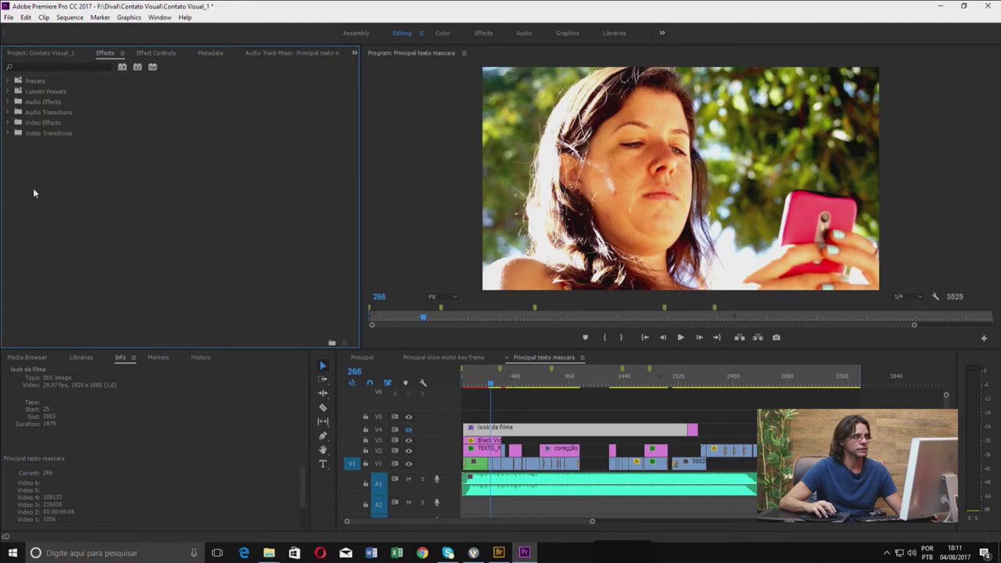
pyautogui.click(8, 123)
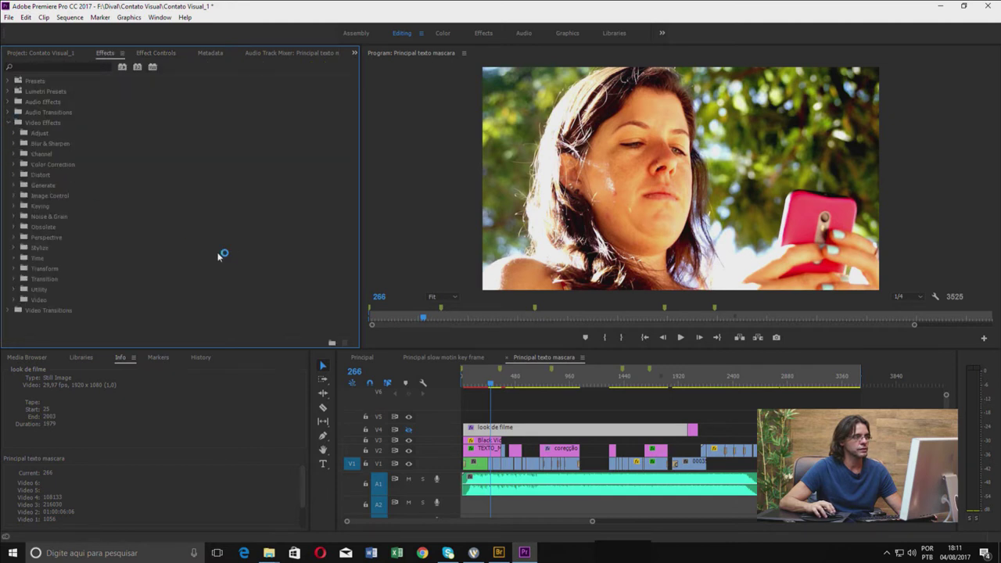
pyautogui.click(9, 123)
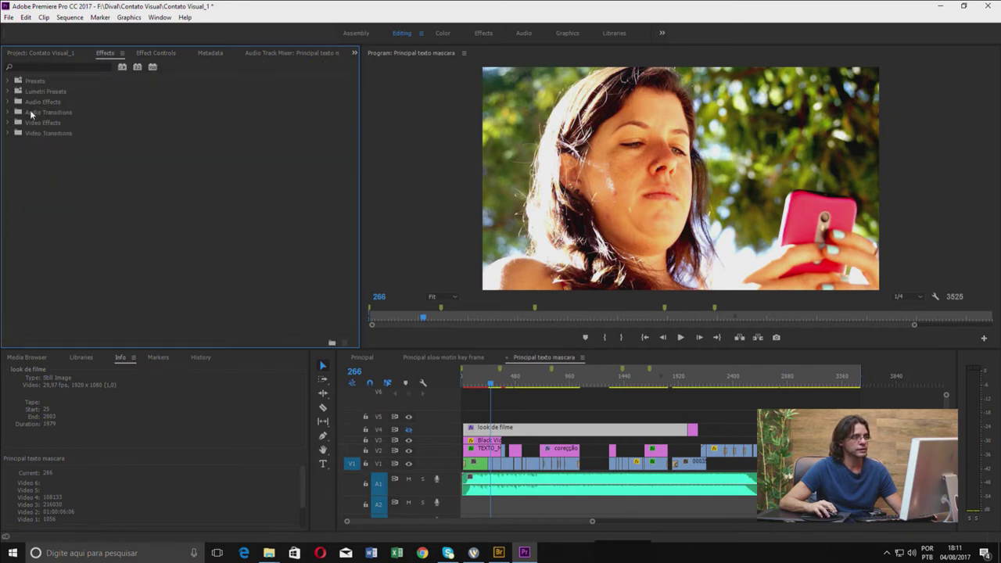
pyautogui.click(8, 92)
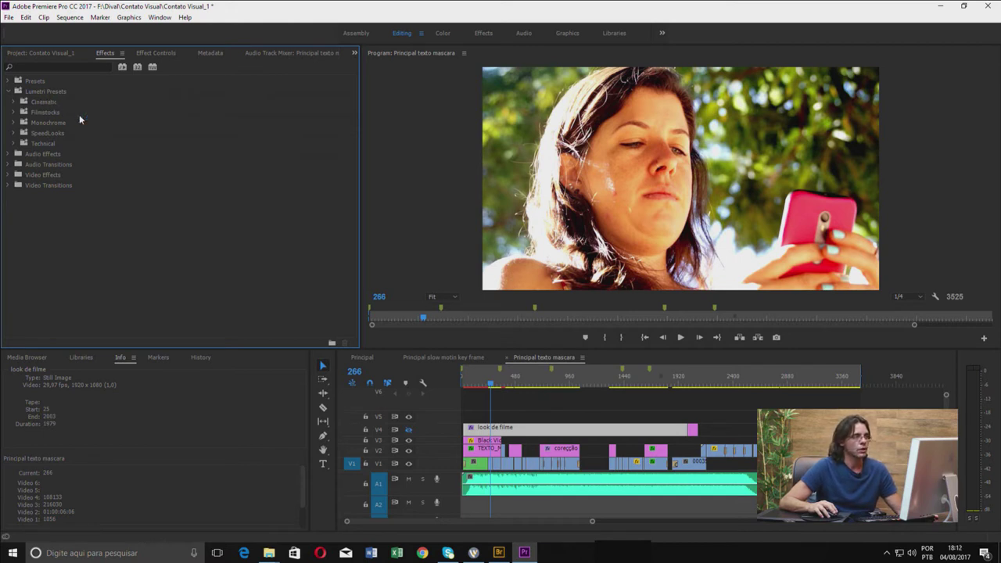
# Expand SpeedLooks > Universal, compare look de filme's preset, and pick SL Blue Day4Nite
pyautogui.click(153, 55)
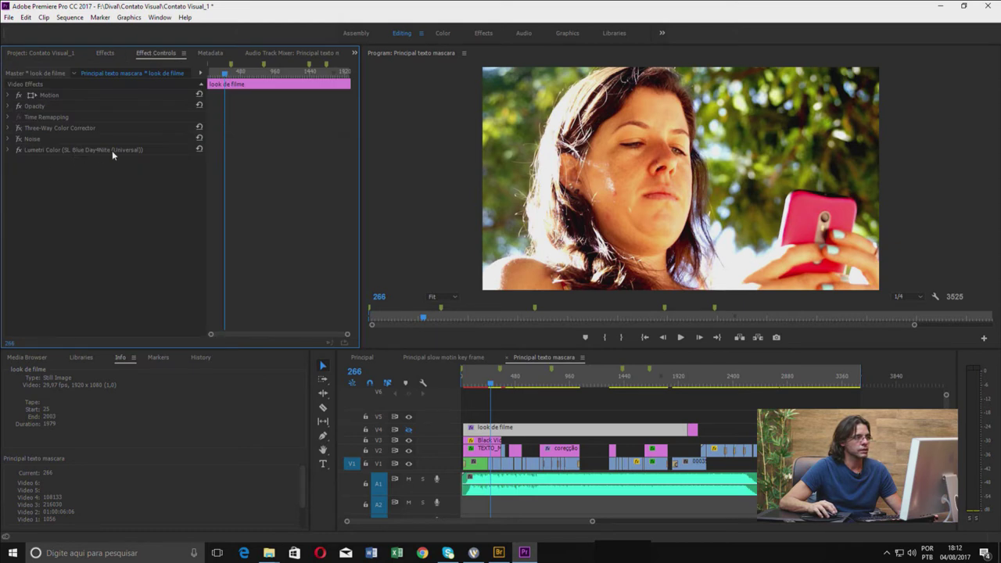
pyautogui.click(101, 53)
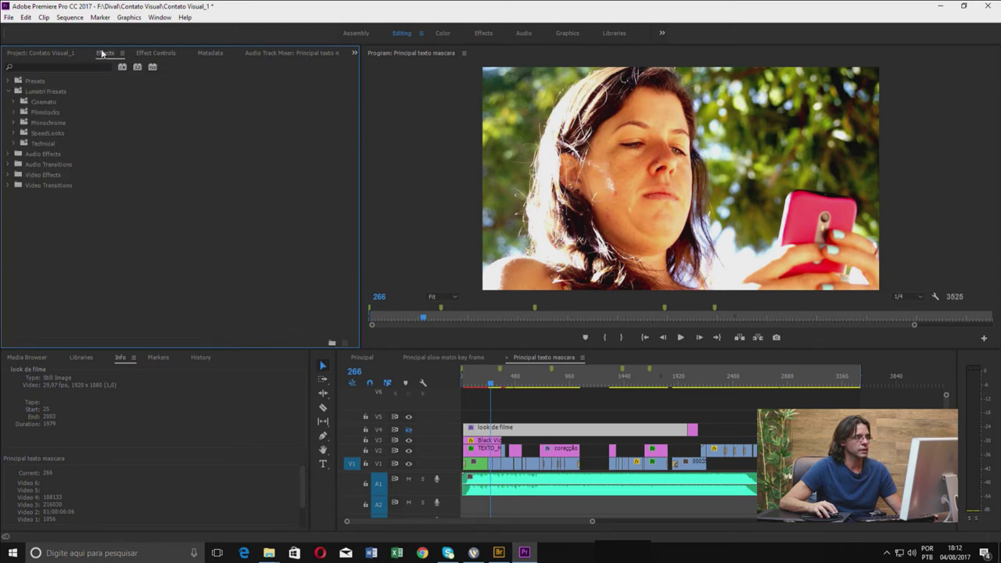
pyautogui.click(44, 93)
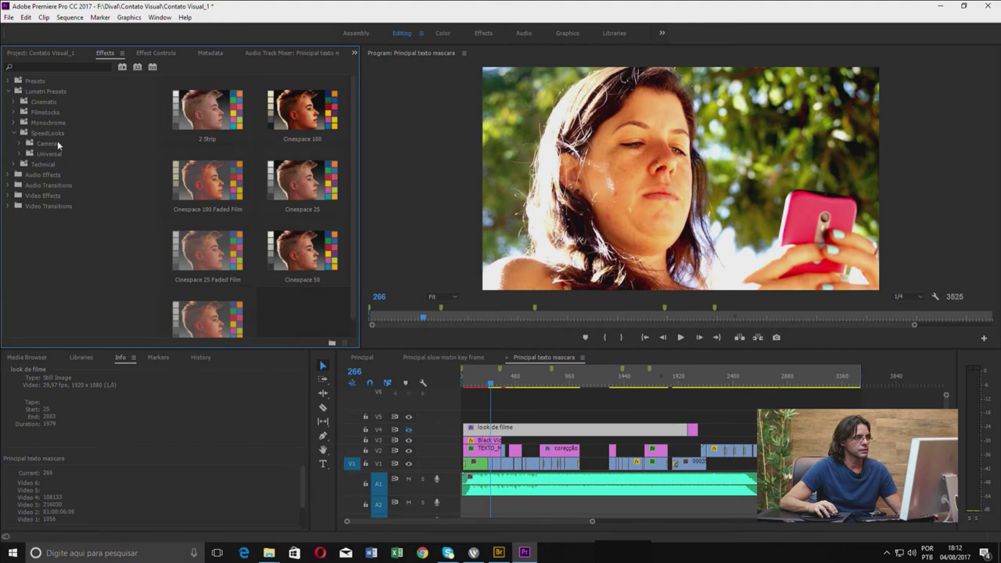
pyautogui.click(20, 154)
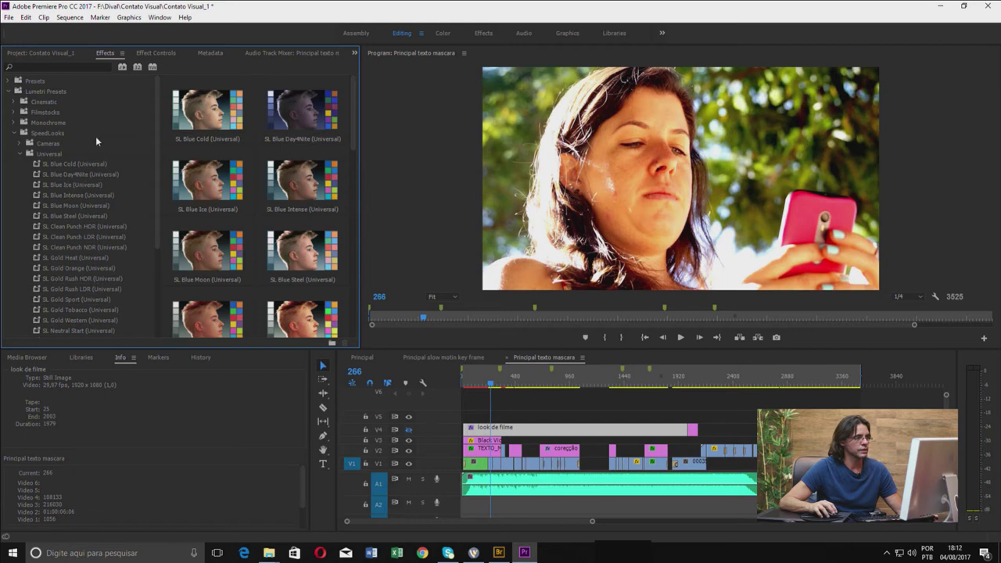
pyautogui.click(155, 53)
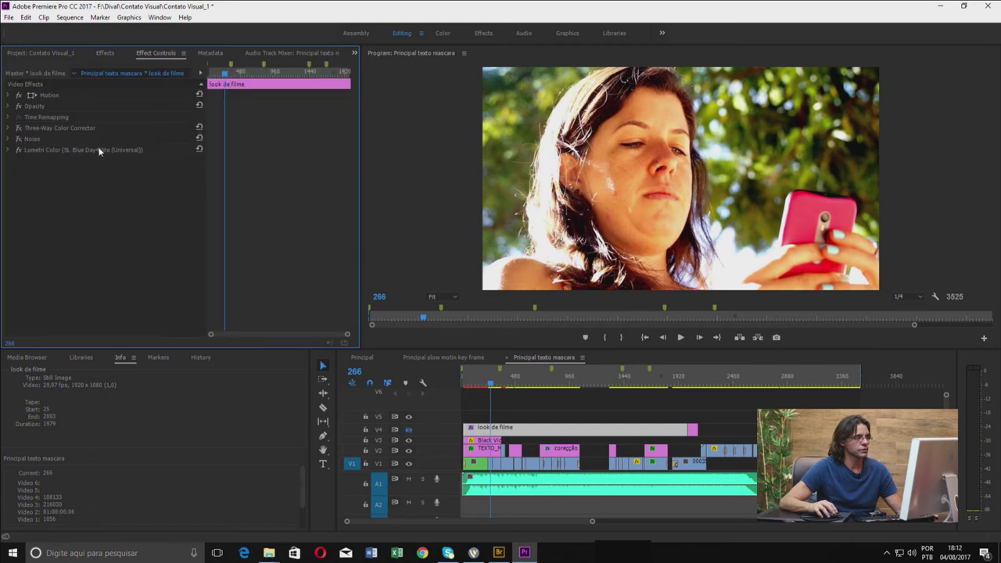
pyautogui.click(105, 53)
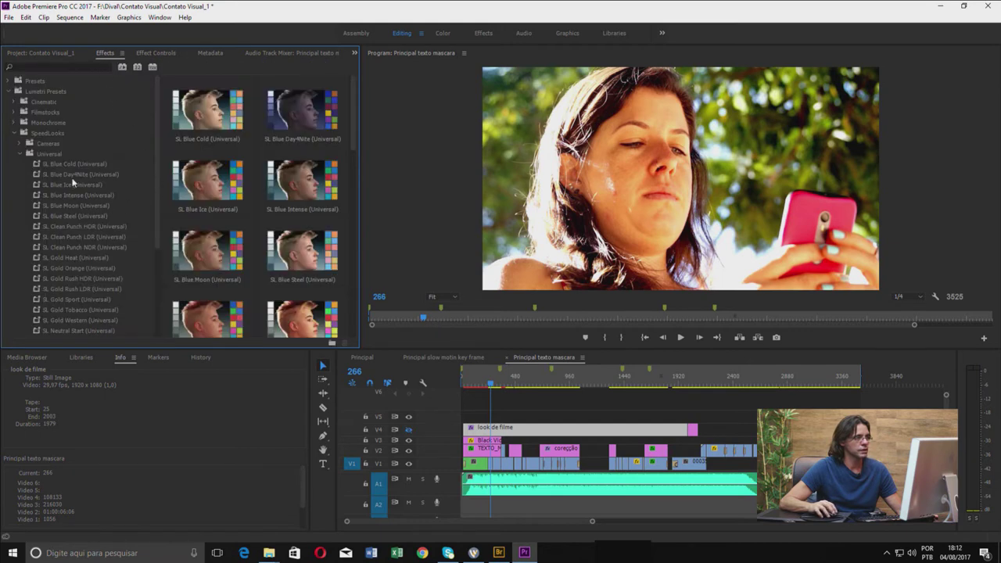
pyautogui.click(313, 104)
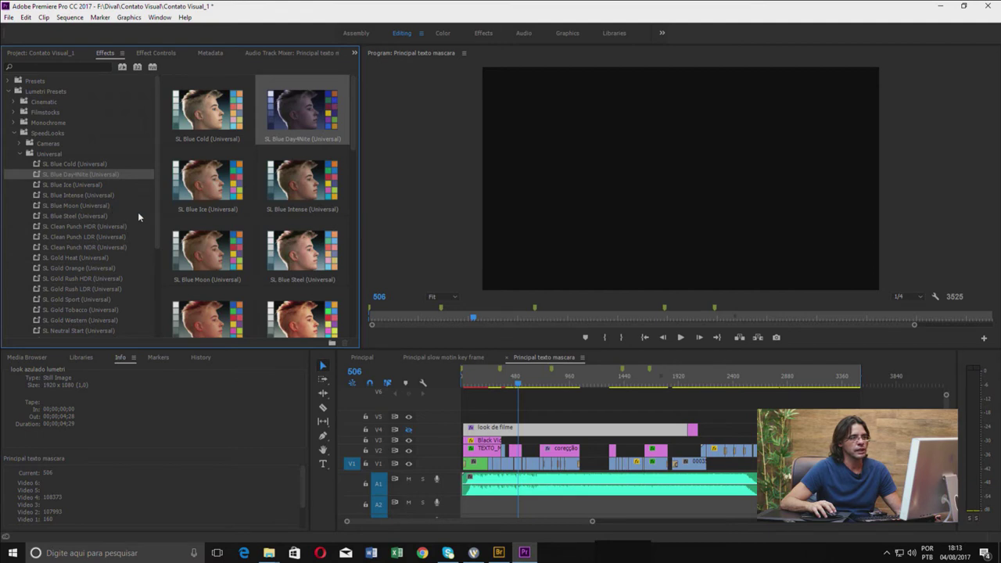
# Place the look azulado lumetri adjustment layer on track V5 at the sequence start
pyautogui.click(51, 54)
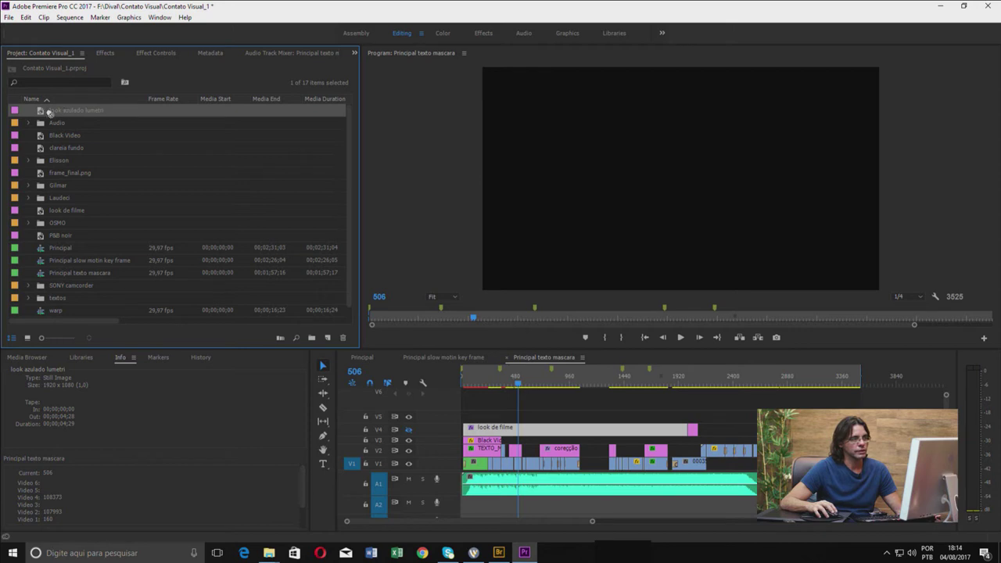
pyautogui.moveTo(48, 112); pyautogui.dragTo(474, 420)
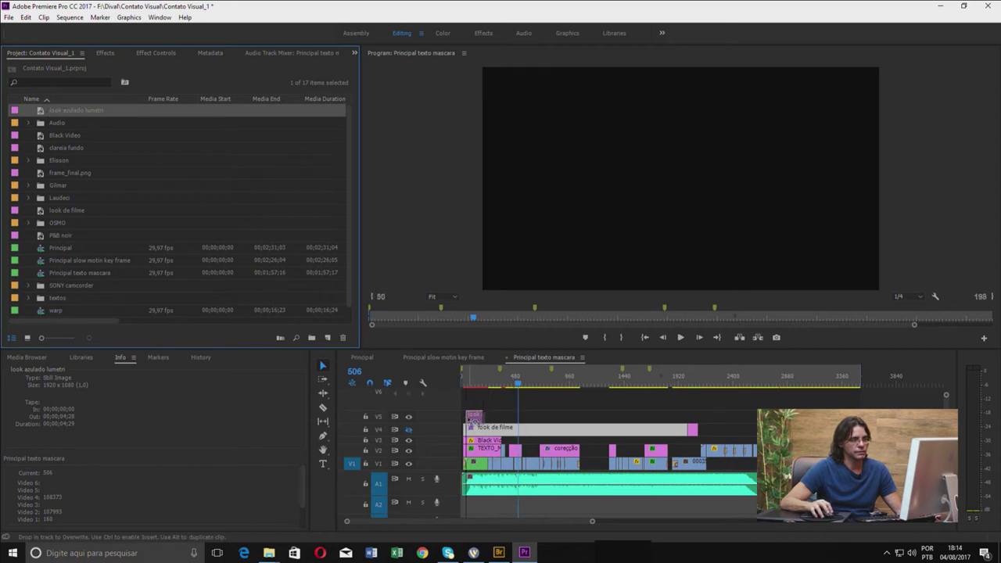
pyautogui.moveTo(473, 421); pyautogui.dragTo(634, 415)
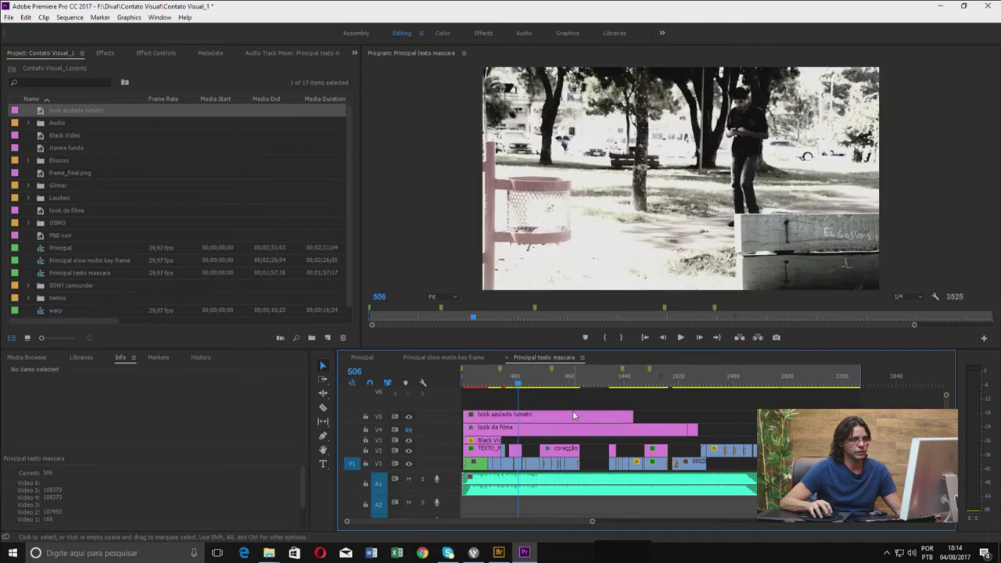
pyautogui.click(574, 415)
pyautogui.click(104, 53)
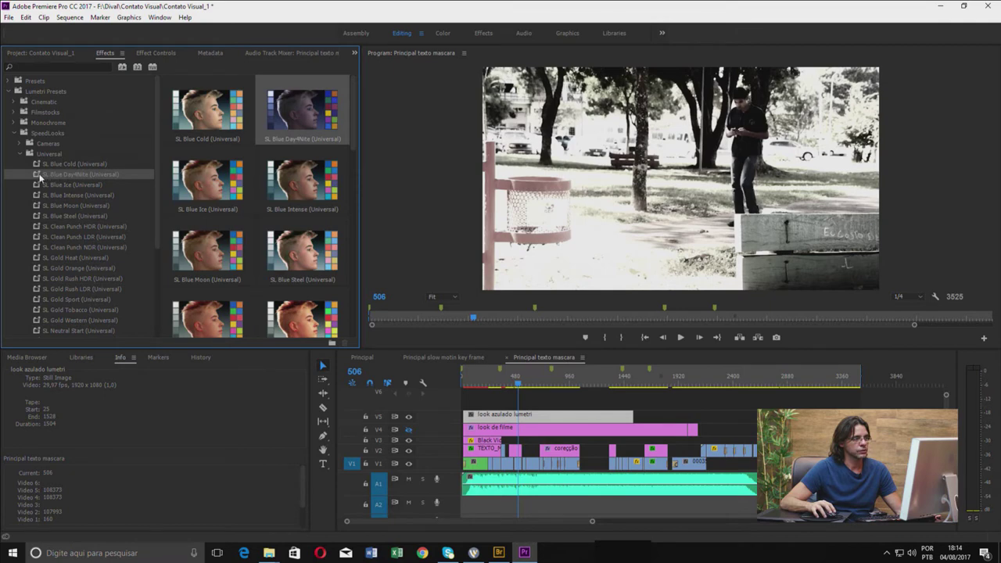
# Apply SL Blue Day4Nite to the V5 layer and preview the blue grade at frame 253
pyautogui.moveTo(63, 182); pyautogui.dragTo(534, 417)
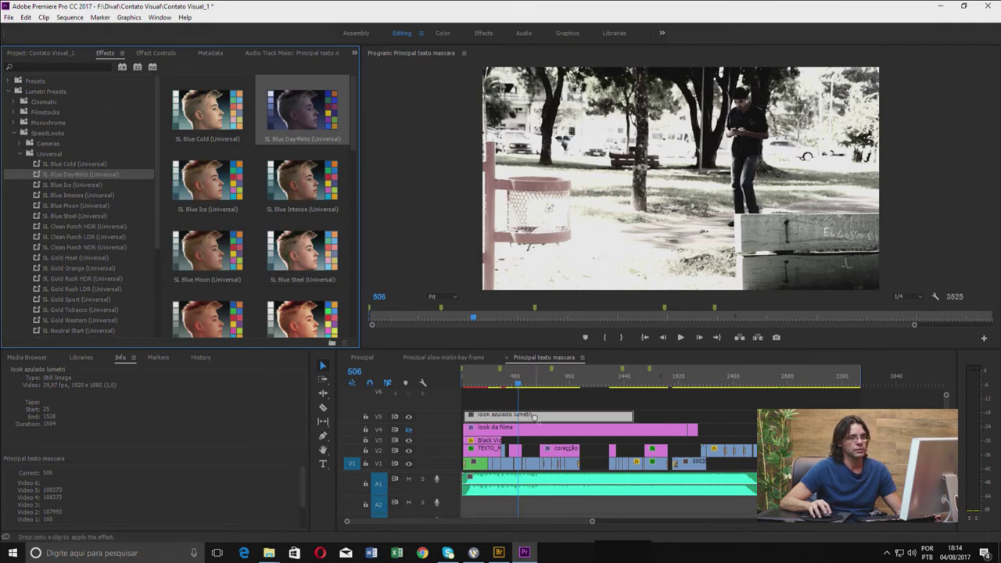
pyautogui.moveTo(534, 417); pyautogui.dragTo(535, 418)
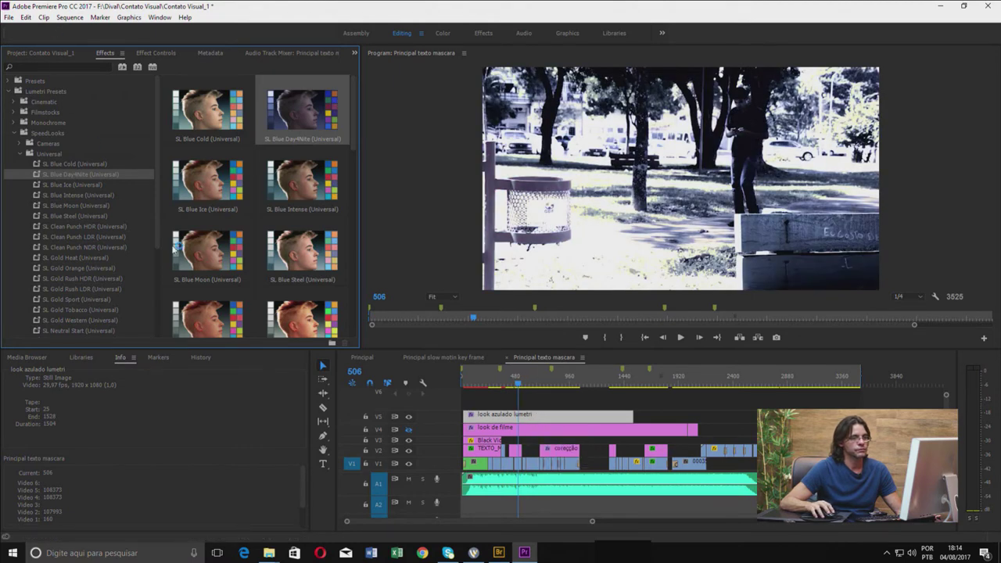
pyautogui.click(513, 385)
pyautogui.moveTo(513, 385); pyautogui.dragTo(490, 385)
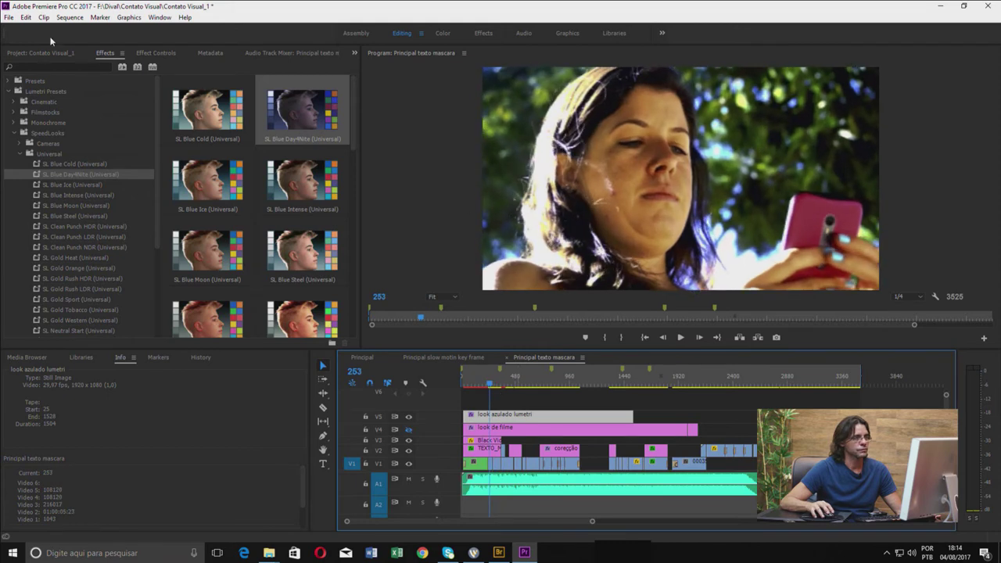
pyautogui.click(154, 52)
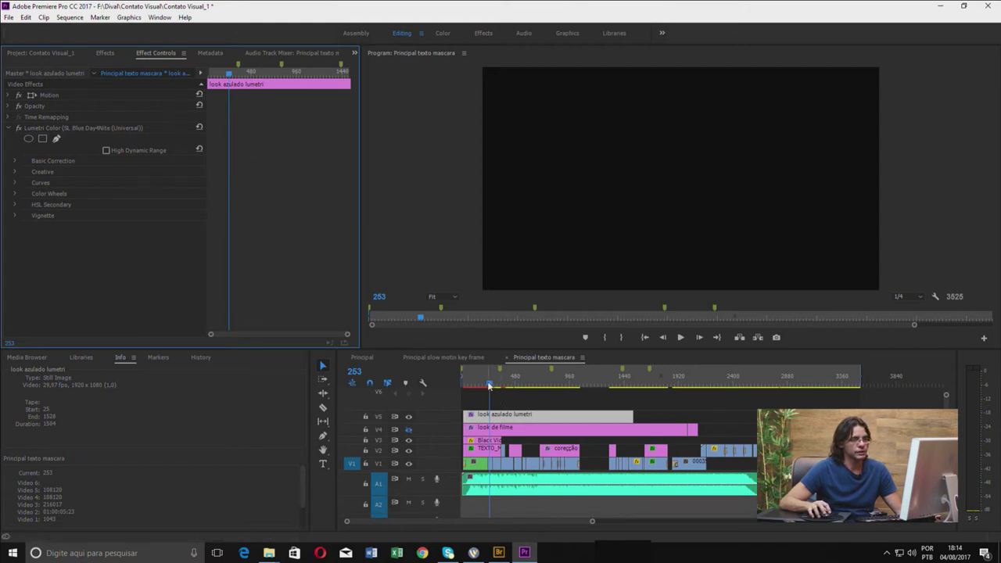
# Move the preview to the woman's face close-up at frame 211 and deselect the clip
pyautogui.moveTo(492, 385); pyautogui.dragTo(484, 385)
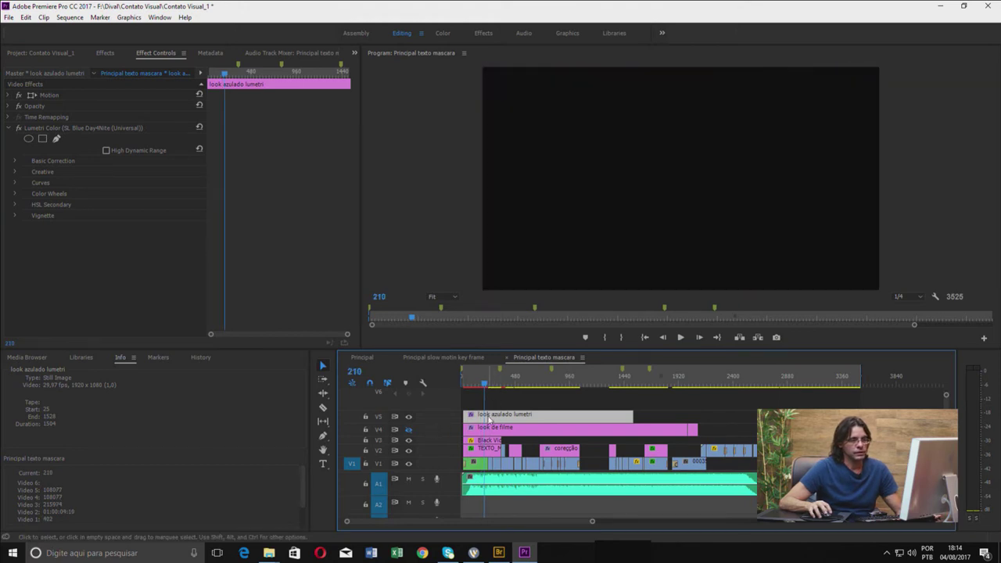
pyautogui.press('Left')
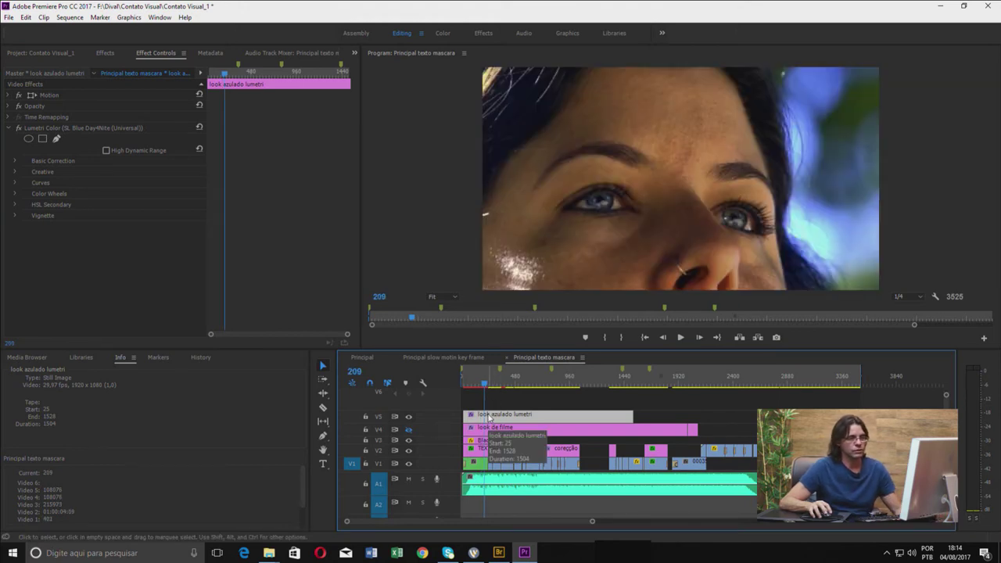
pyautogui.click(498, 406)
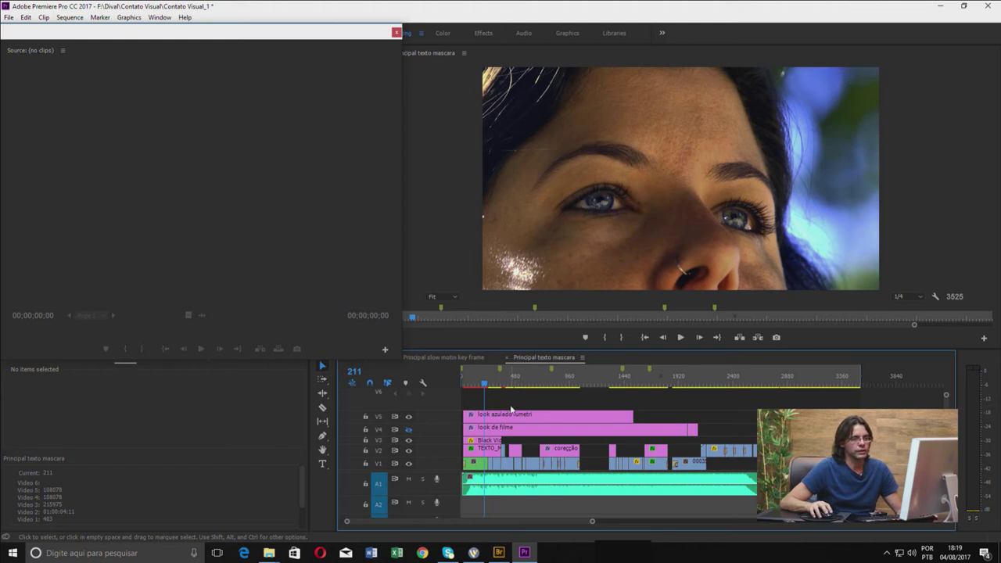
# Hide the look de filme track on V4, keep V5 visible, and select the blue layer
pyautogui.click(408, 417)
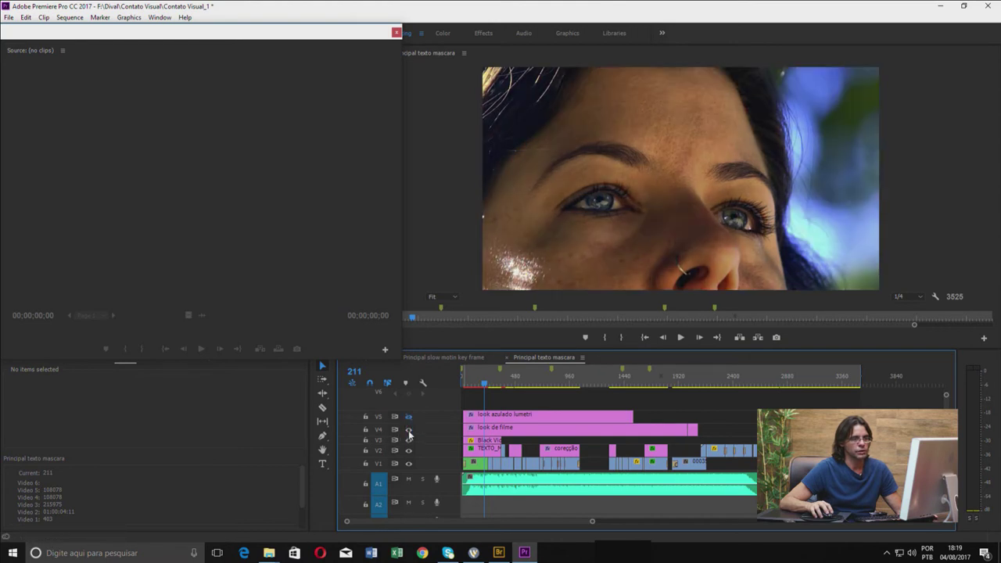
pyautogui.click(409, 432)
pyautogui.click(407, 419)
pyautogui.click(526, 415)
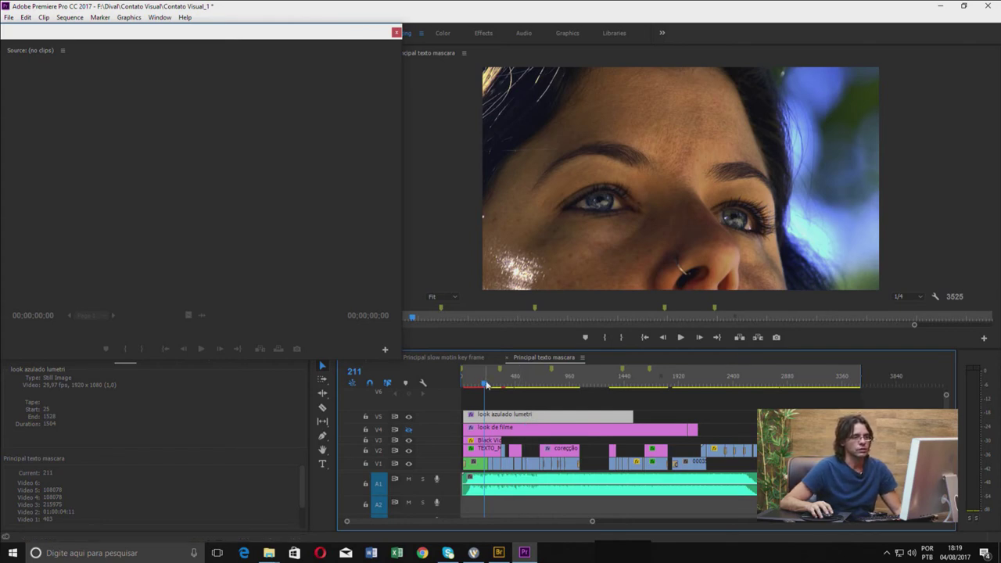
# Play the sequence and step frame by frame past the blue layer's end at frame 1528
pyautogui.click(470, 385)
pyautogui.moveTo(471, 387); pyautogui.dragTo(499, 387)
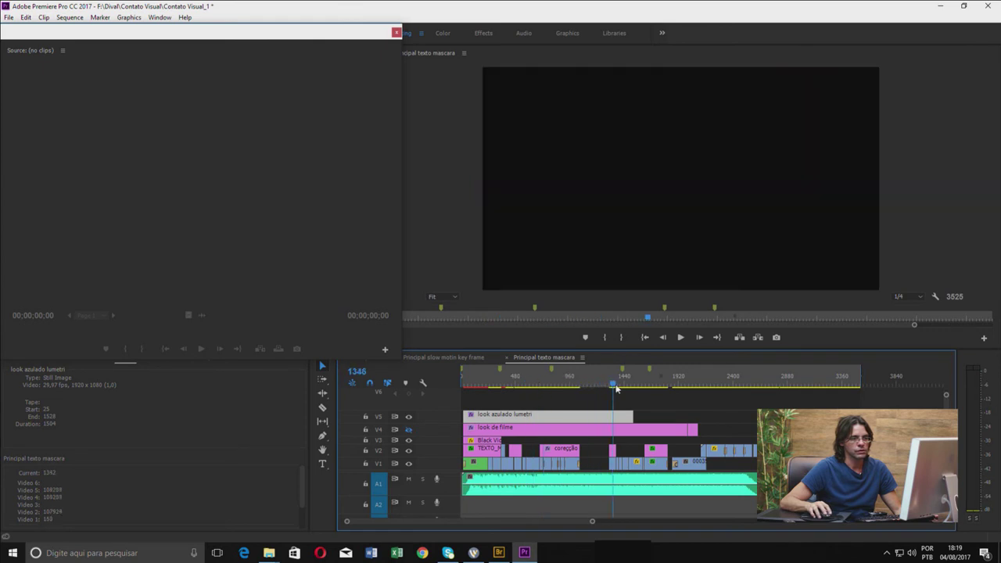
pyautogui.moveTo(499, 387); pyautogui.dragTo(632, 388)
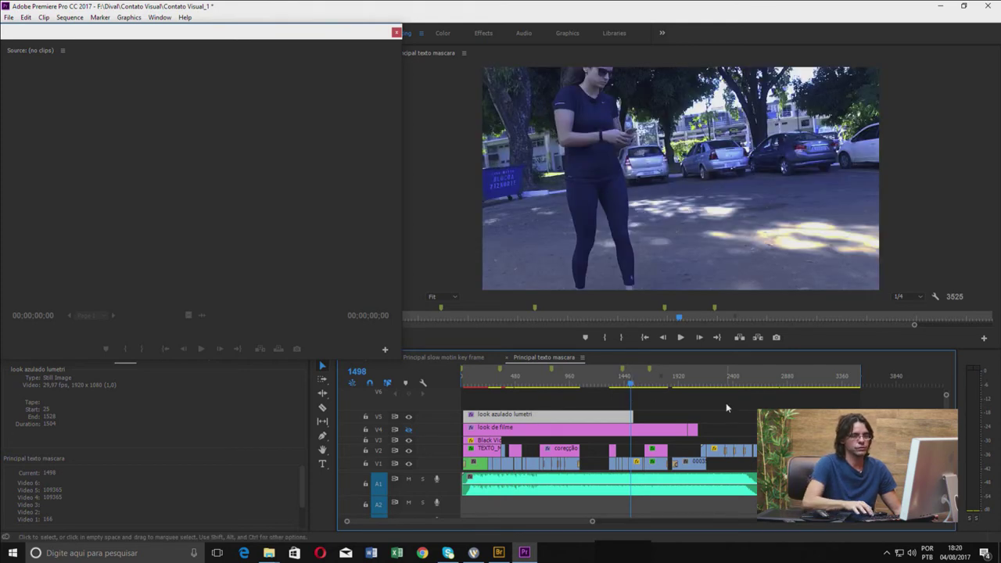
pyautogui.press('space')
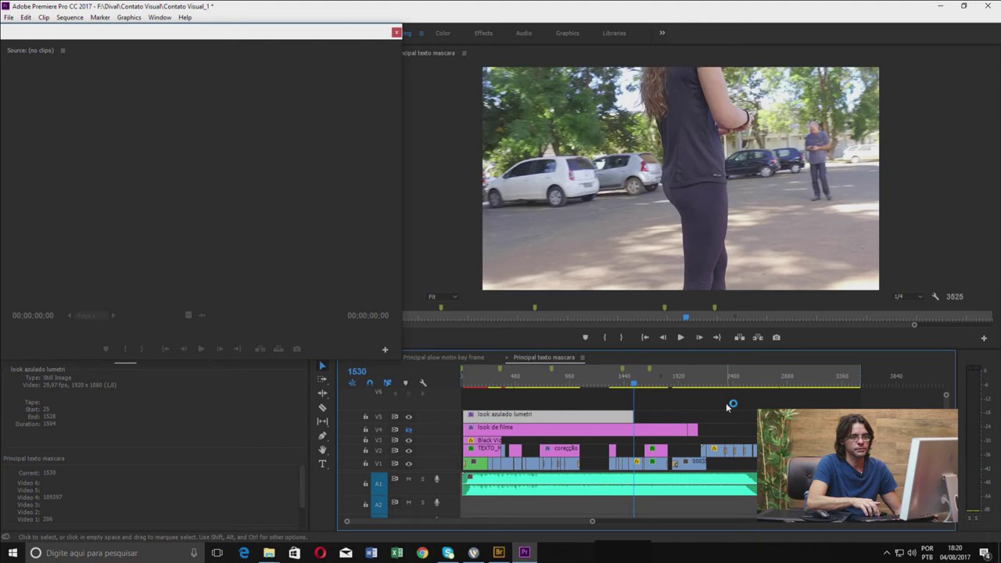
pyautogui.press('Left')
pyautogui.press('Left')
pyautogui.press('Left')
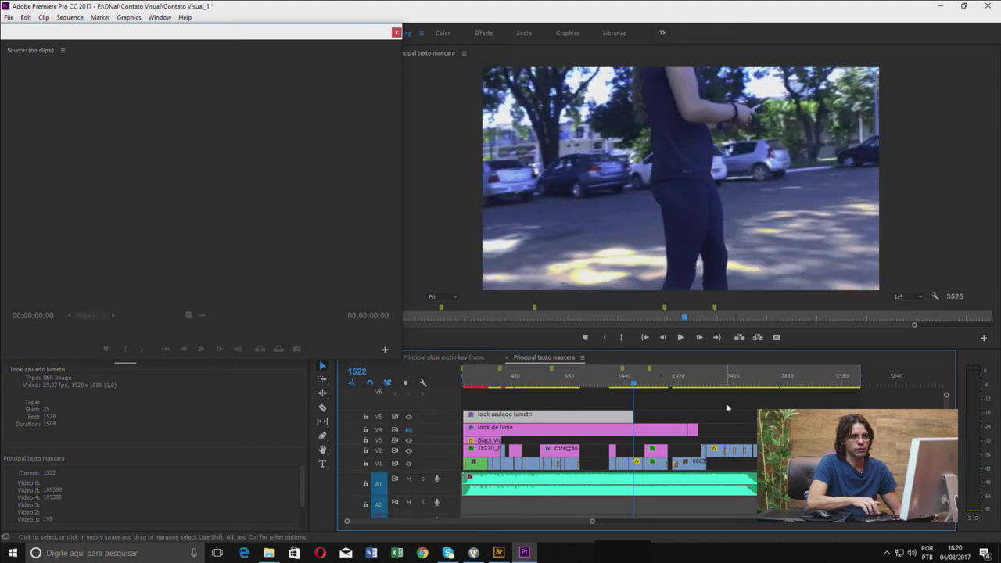
pyautogui.press('Right')
pyautogui.press('Right')
pyautogui.press('Right')
pyautogui.press('Right')
pyautogui.press('Right')
pyautogui.press('Right')
pyautogui.press('Right')
pyautogui.press('Right')
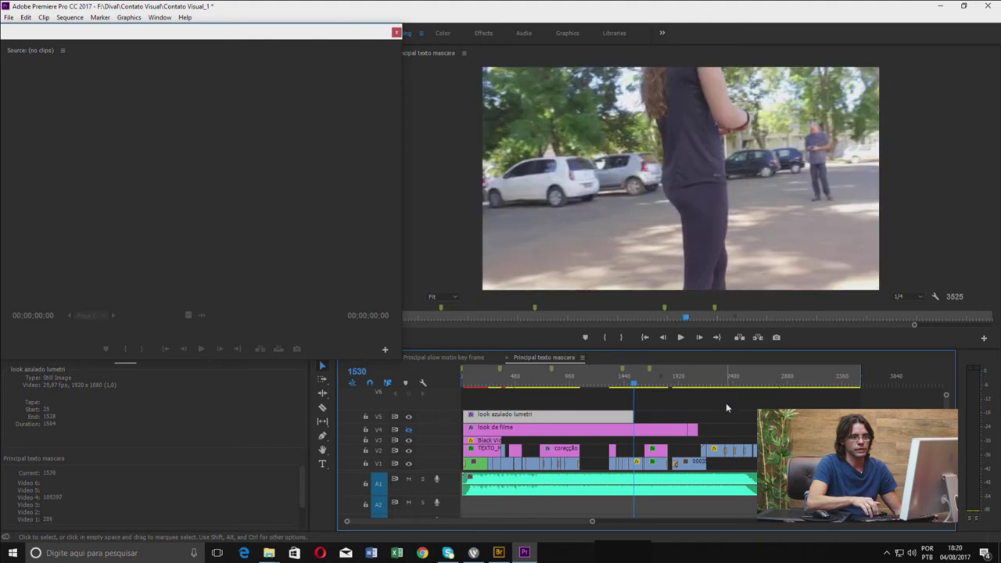
pyautogui.press('Right')
pyautogui.press('Right')
pyautogui.press('Right')
pyautogui.press('Right')
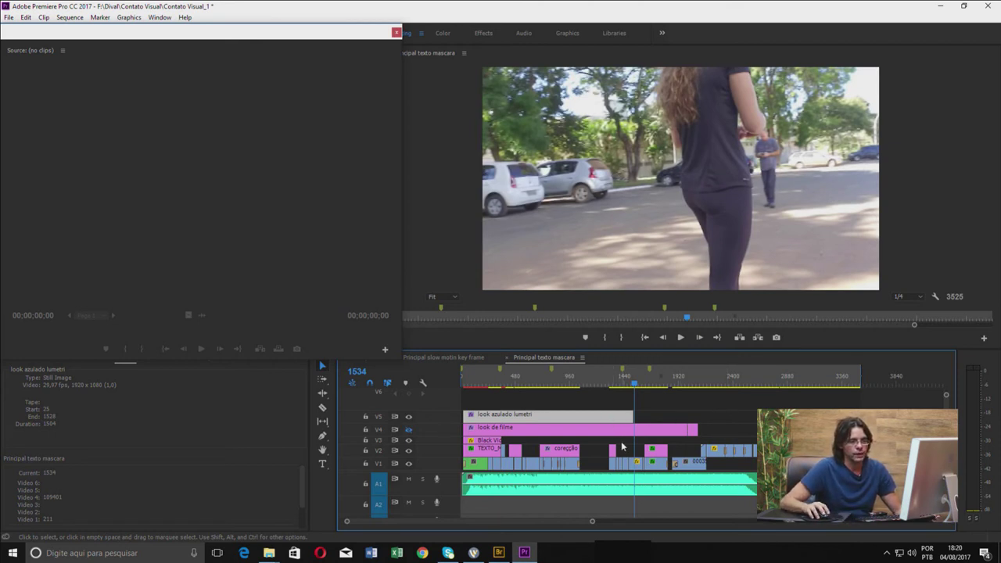
# Stretch the V5 look azulado lumetri layer to the footage's end at frame 2097, then play back to check it
pyautogui.moveTo(637, 381); pyautogui.dragTo(700, 388)
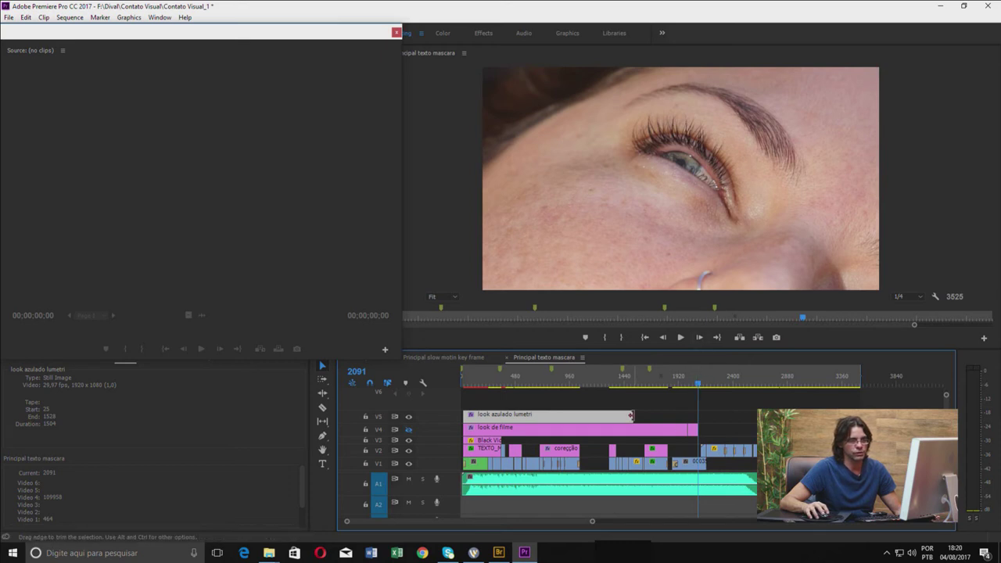
pyautogui.moveTo(646, 413); pyautogui.dragTo(698, 411)
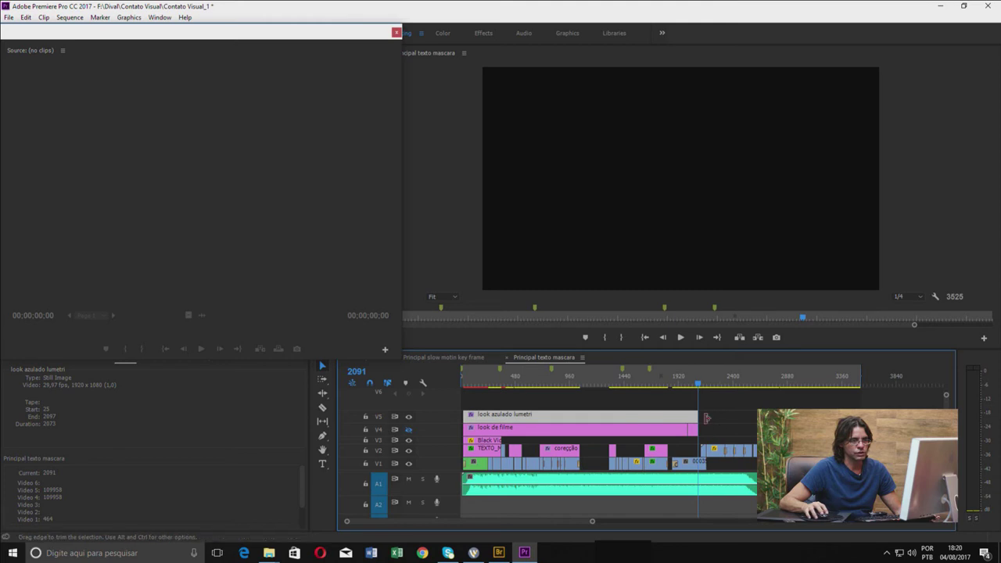
pyautogui.moveTo(622, 419)
pyautogui.mouseDown()
pyautogui.moveTo(665, 422)
pyautogui.moveTo(593, 421)
pyautogui.mouseUp()
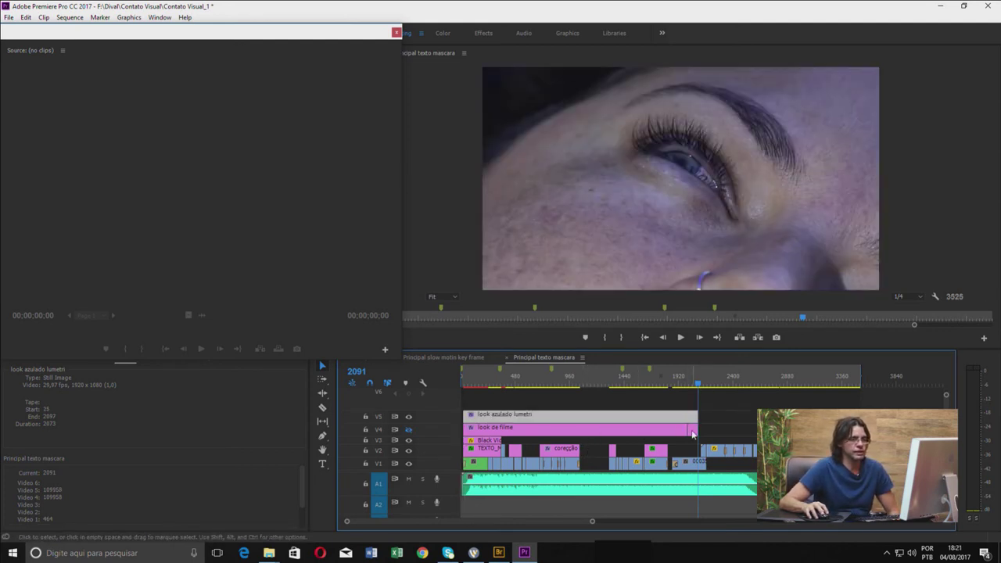
pyautogui.press('space')
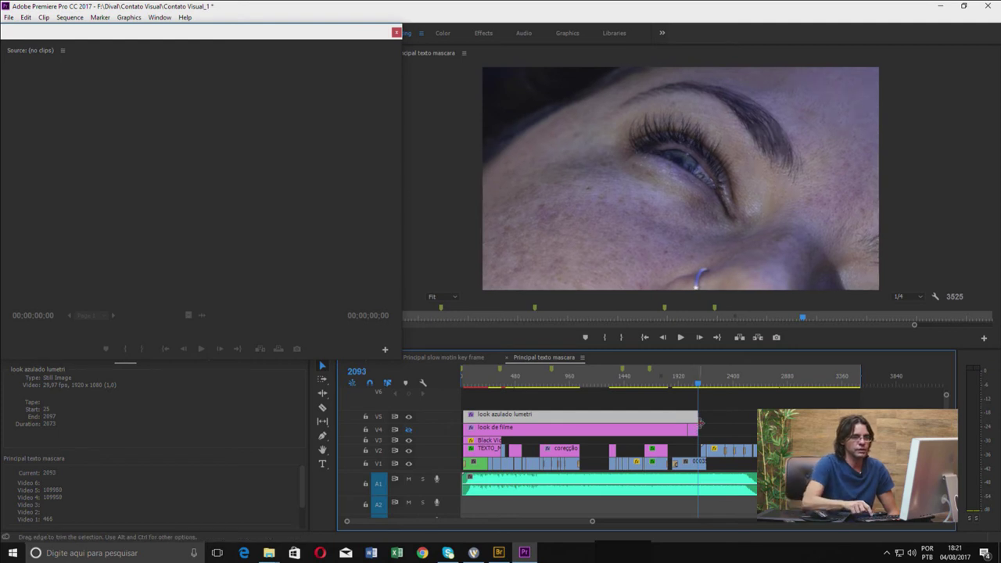
pyautogui.press('space')
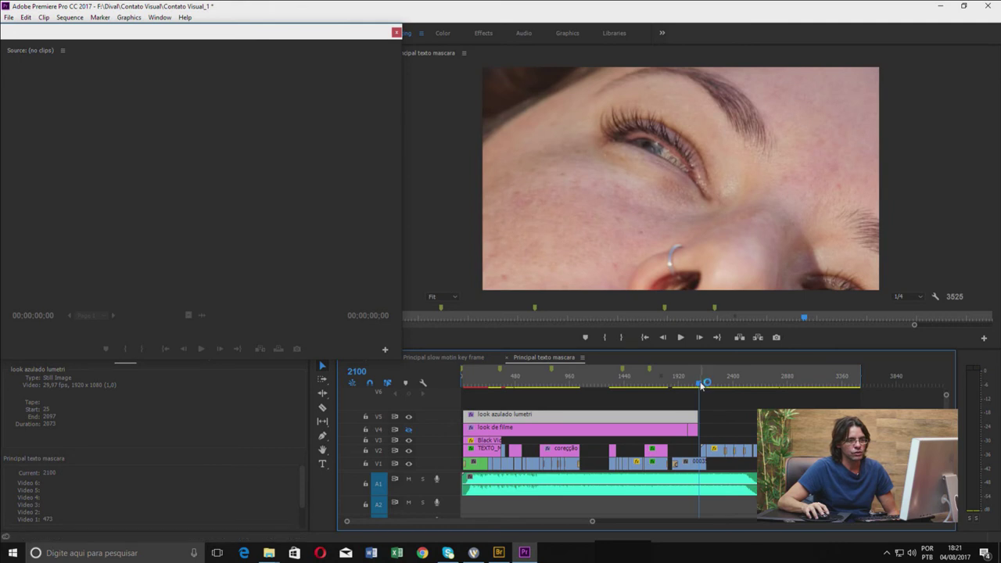
pyautogui.moveTo(701, 386); pyautogui.dragTo(702, 386)
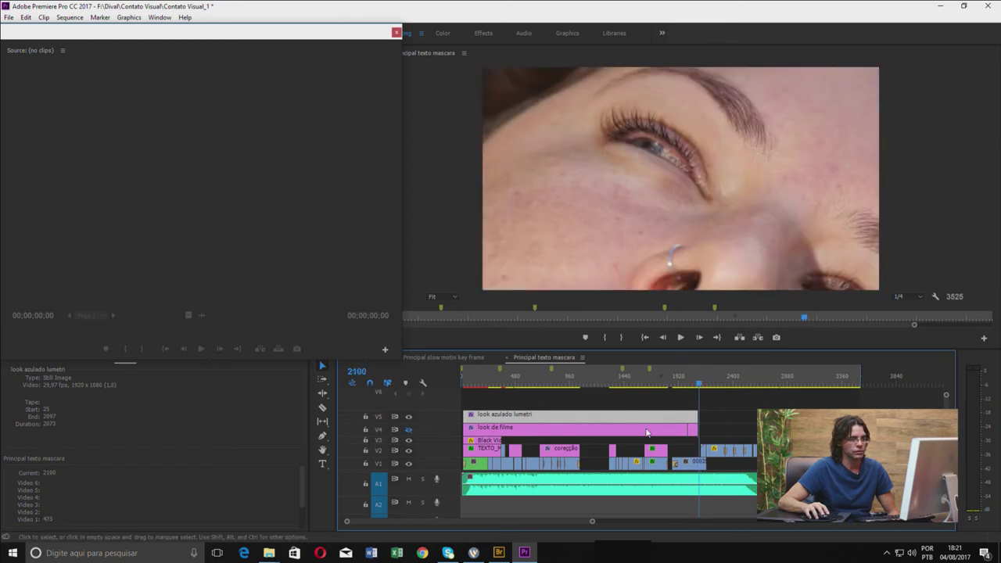
# Hide the V5 track output and review the ending, parking on the eye close-up at frame 1999
pyautogui.click(409, 418)
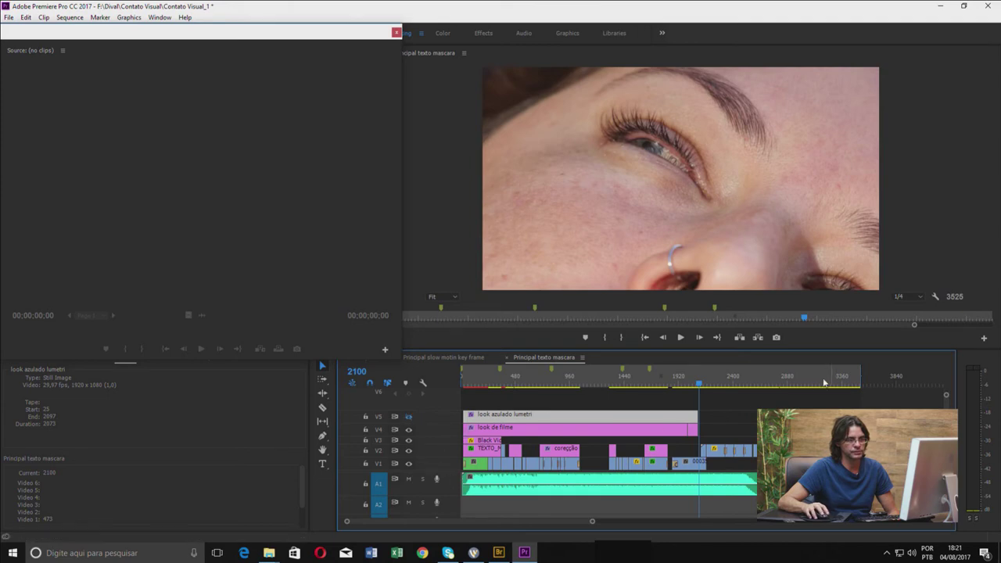
pyautogui.moveTo(703, 386)
pyautogui.mouseDown()
pyautogui.moveTo(658, 393)
pyautogui.moveTo(684, 389)
pyautogui.mouseUp()
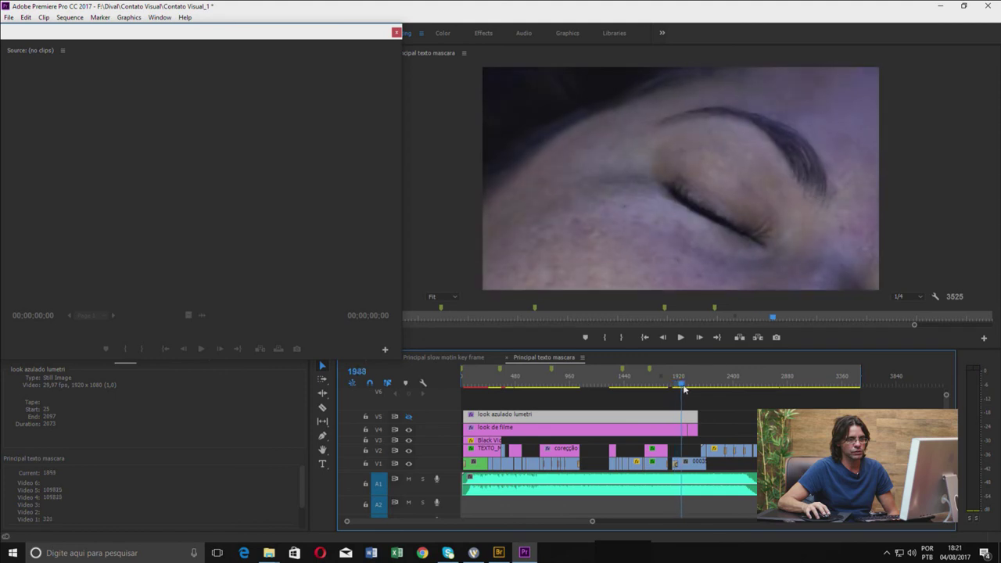
pyautogui.moveTo(688, 389); pyautogui.dragTo(702, 387)
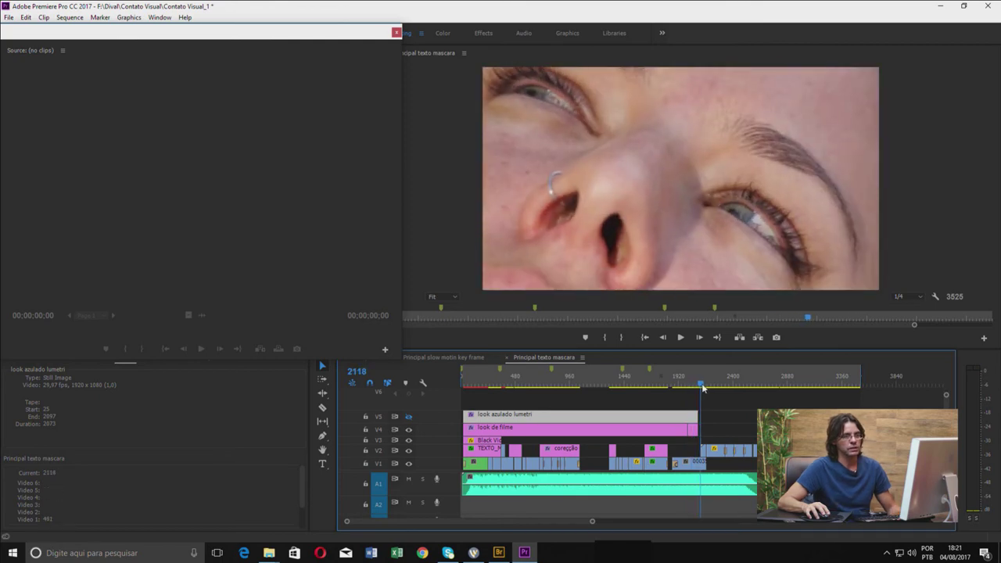
pyautogui.press('j')
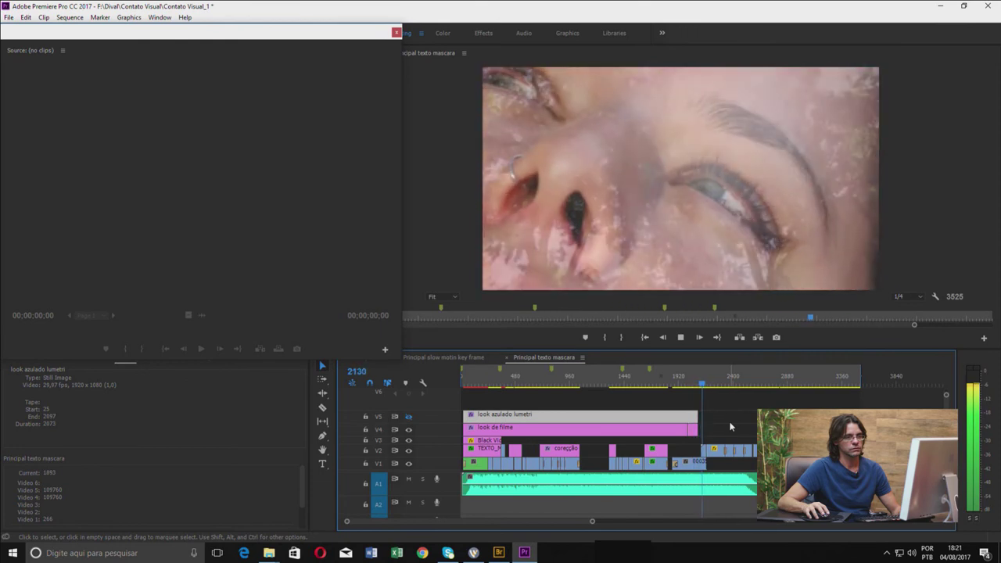
pyautogui.press('space')
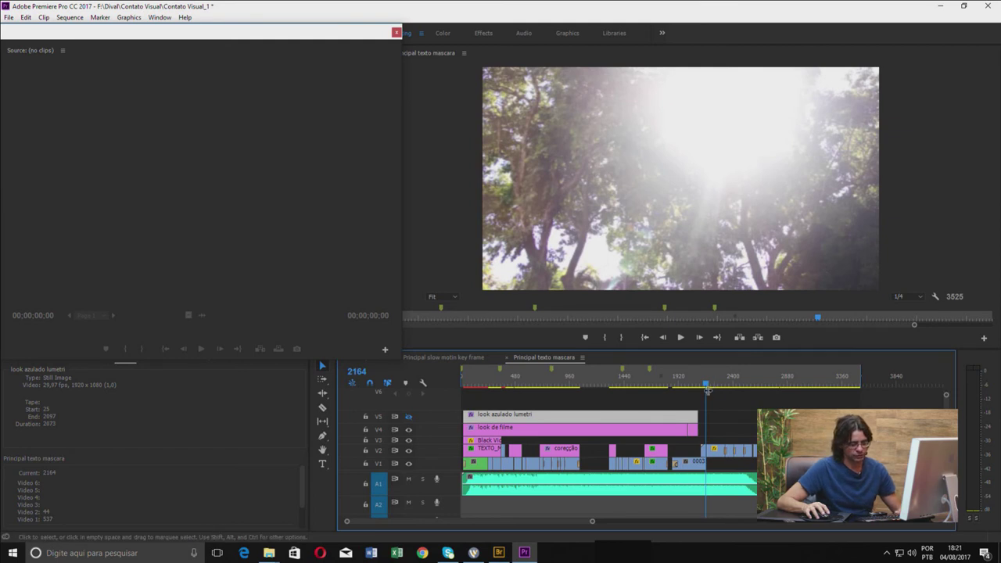
pyautogui.moveTo(708, 389); pyautogui.dragTo(690, 391)
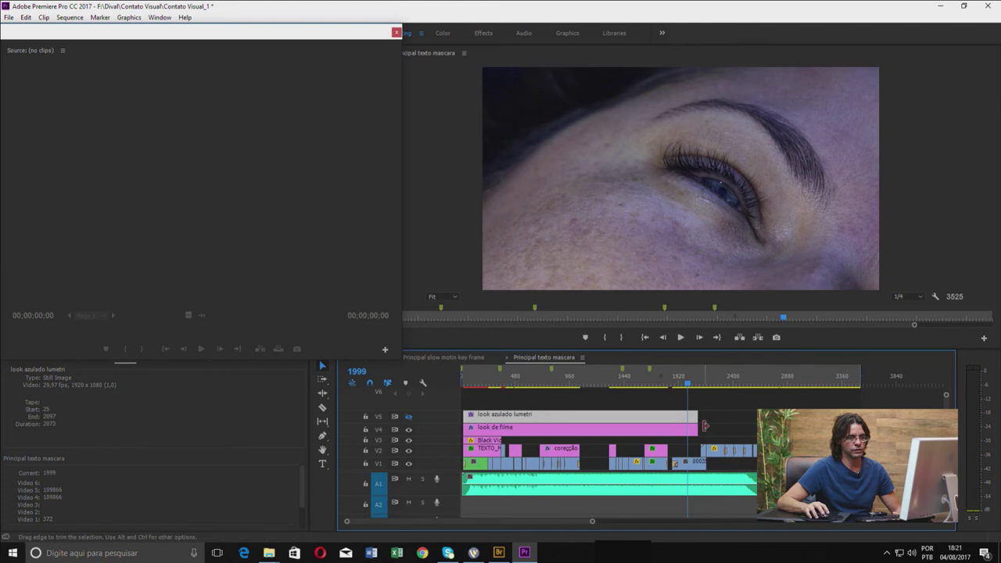
# Razor the look azulado lumetri layer at frame 1999 and select the short final piece
pyautogui.click(323, 408)
pyautogui.click(691, 419)
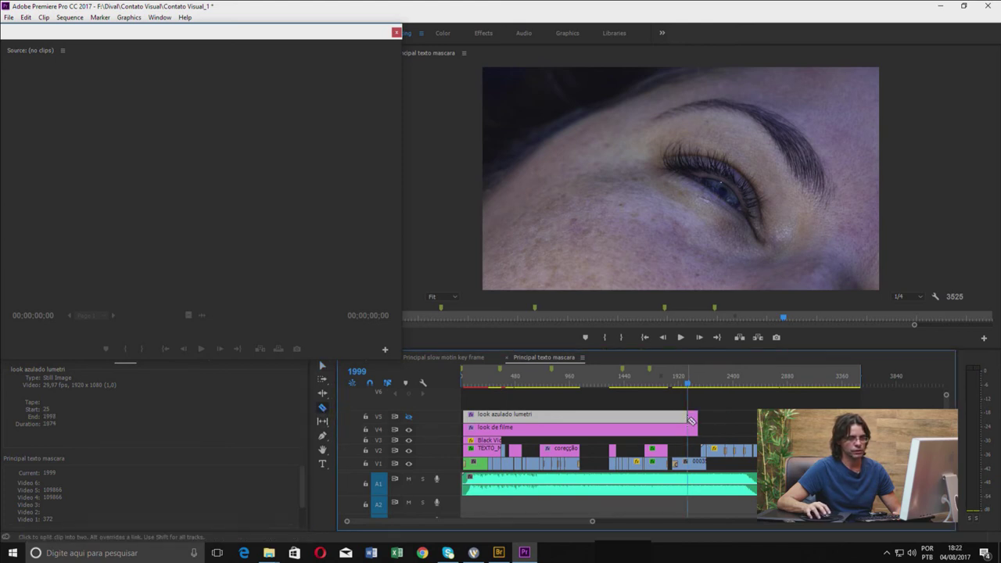
pyautogui.click(322, 365)
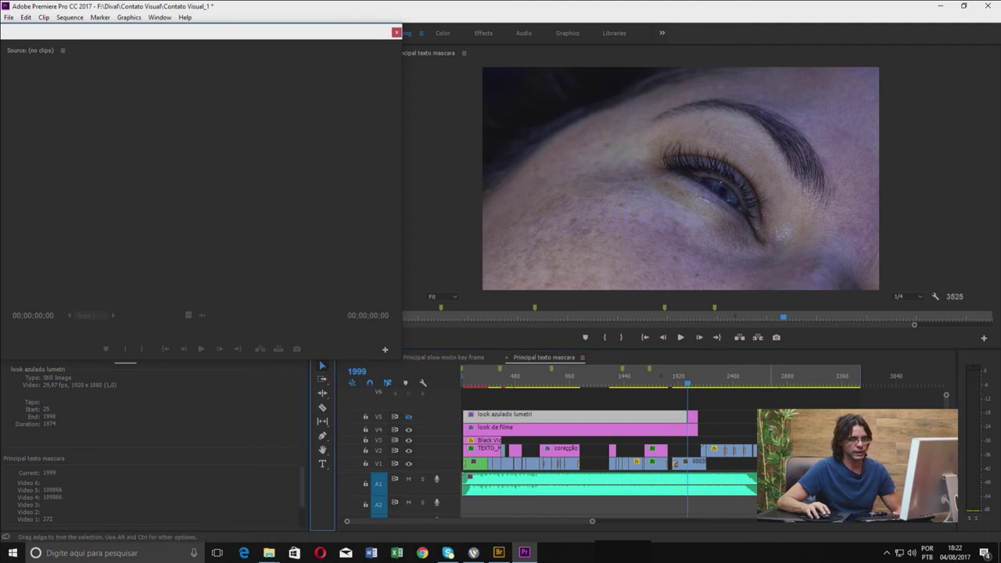
pyautogui.click(676, 421)
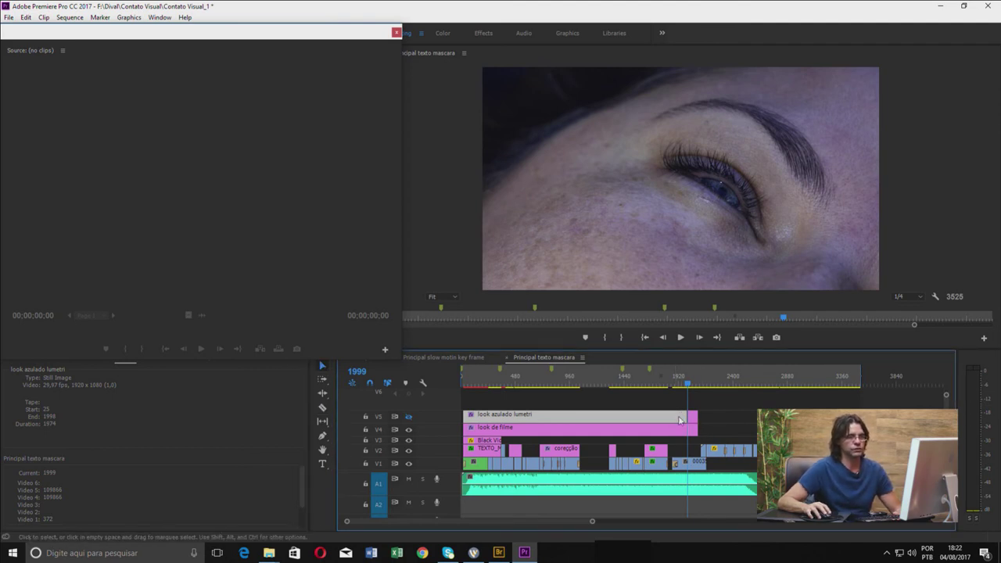
pyautogui.click(693, 419)
# Toggle the look de filme track off and on to compare, scrubbing the final frames
pyautogui.moveTo(695, 389); pyautogui.dragTo(695, 424)
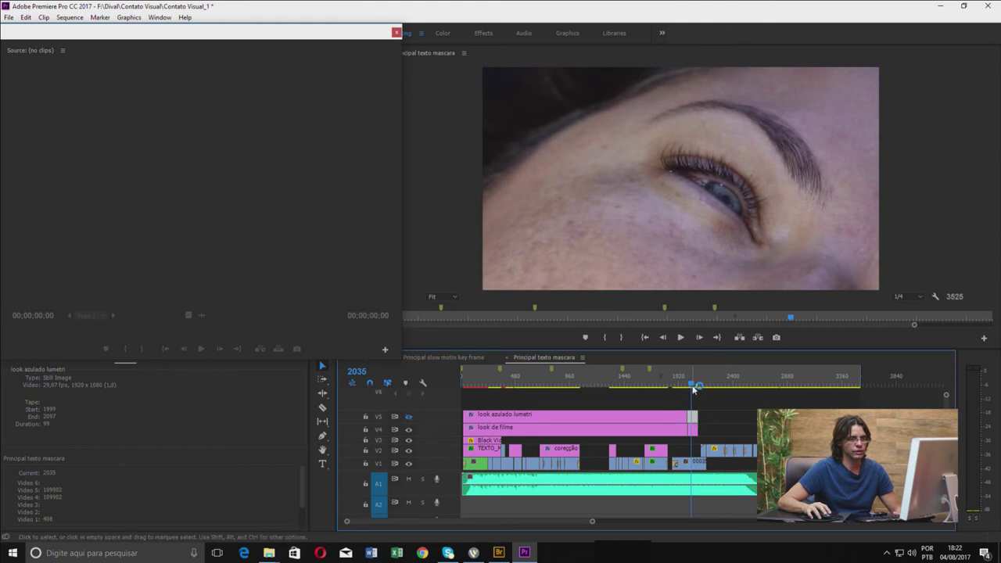
pyautogui.click(408, 429)
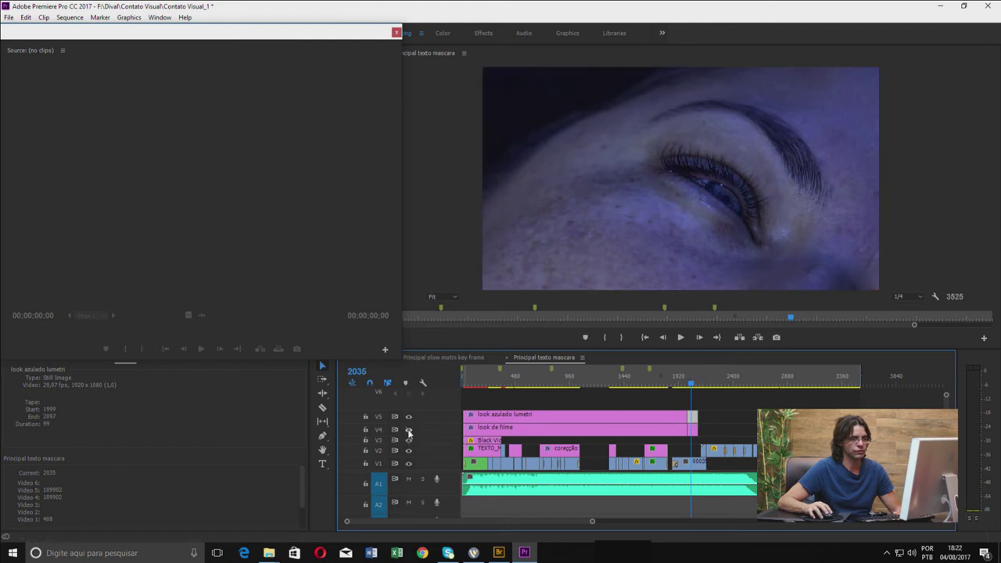
pyautogui.click(409, 430)
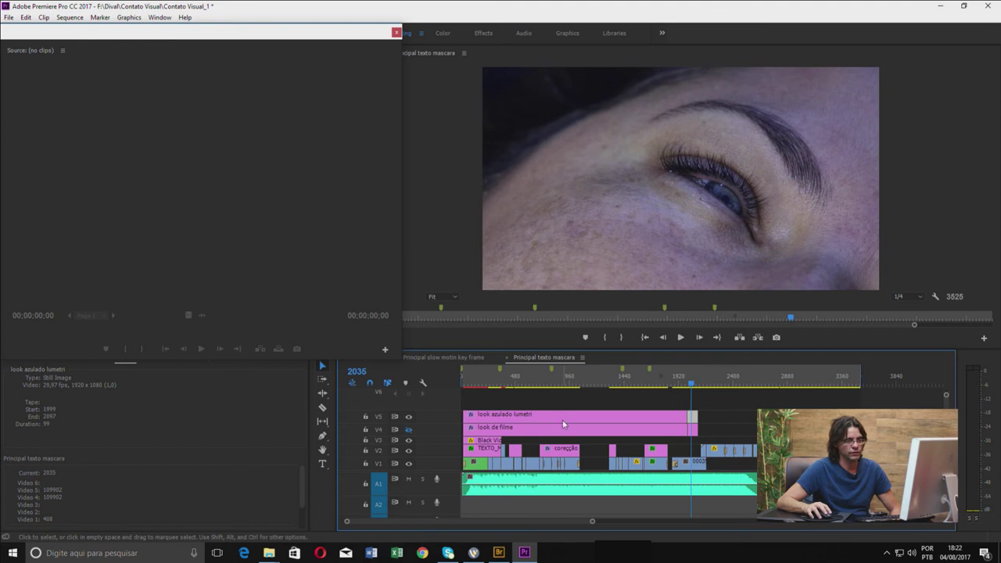
pyautogui.moveTo(692, 385); pyautogui.dragTo(701, 389)
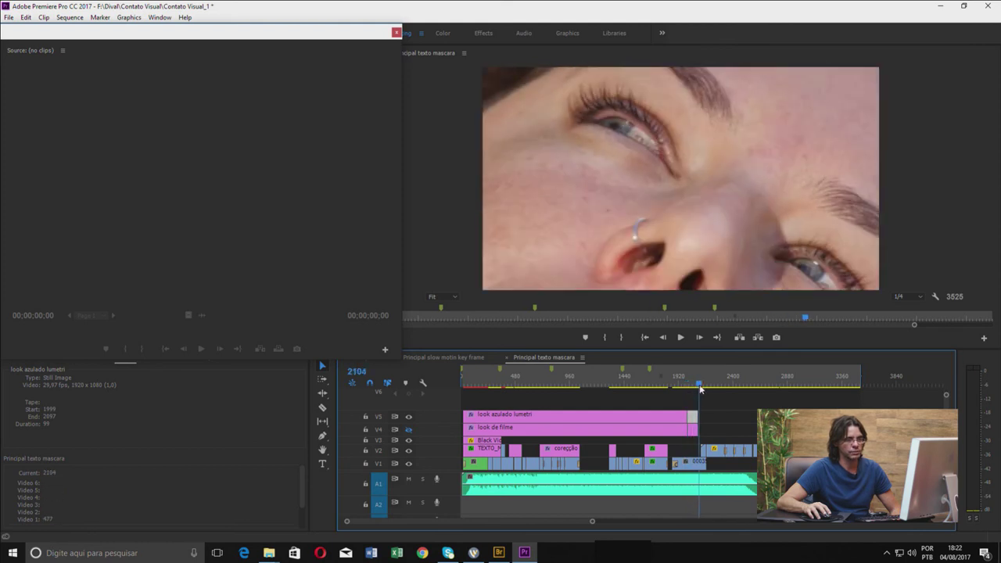
pyautogui.moveTo(701, 389); pyautogui.dragTo(691, 390)
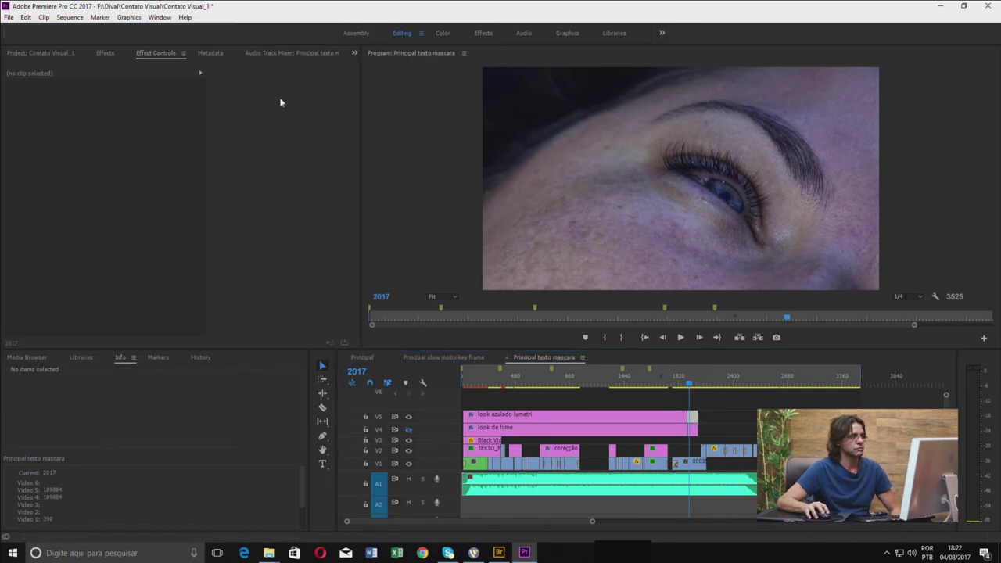
# Show Effect Controls for the final blue piece, expand Opacity, and go to its start at 100%
pyautogui.click(162, 55)
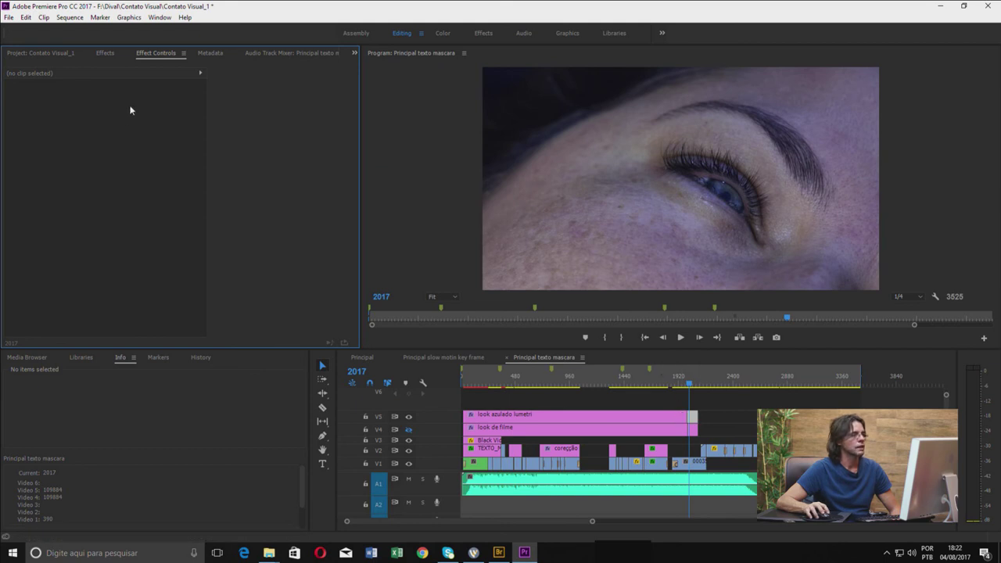
pyautogui.click(673, 421)
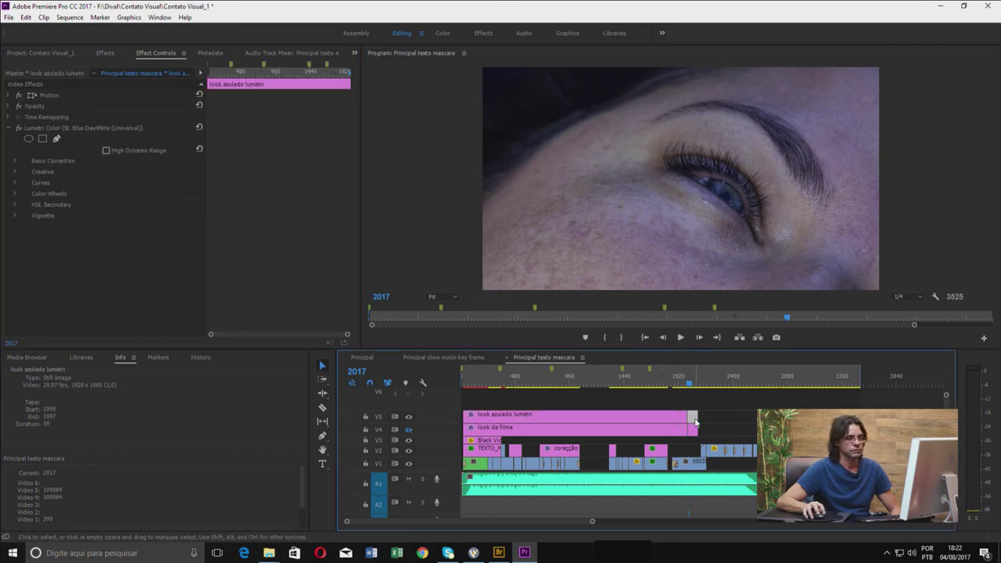
pyautogui.click(9, 106)
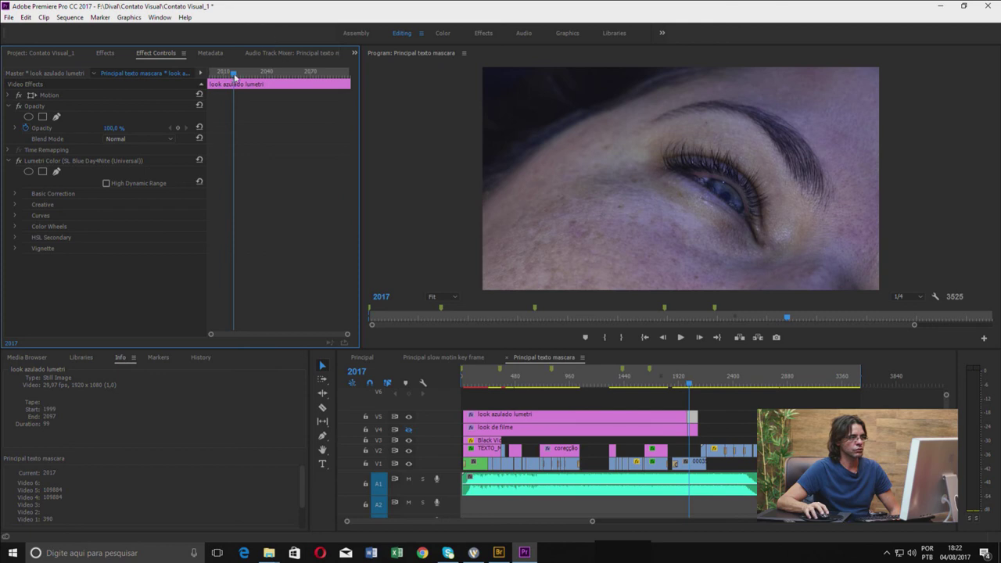
pyautogui.moveTo(234, 75); pyautogui.dragTo(209, 74)
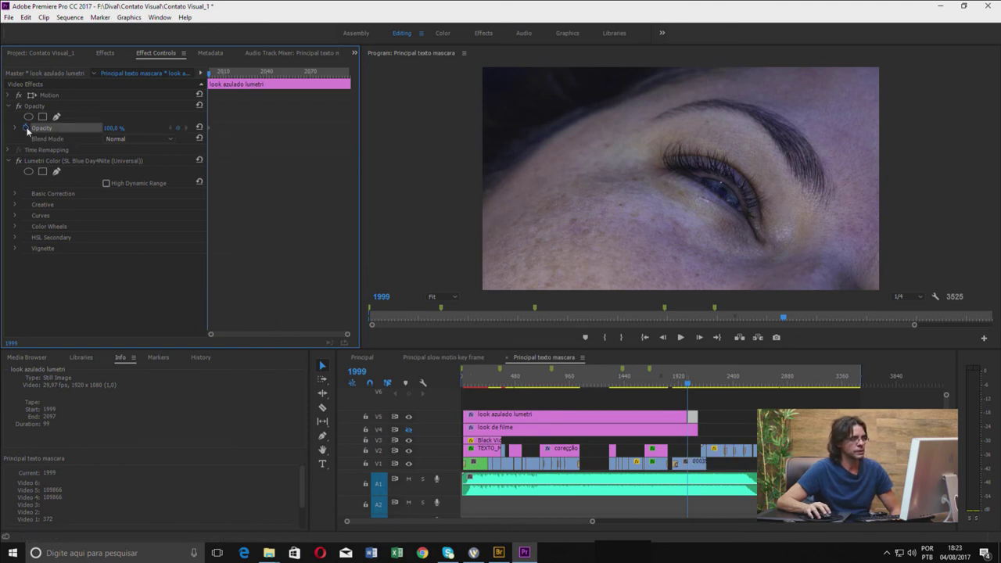
# Keyframe Opacity to 0% at the piece's end (frame 2097), then scrub to review the fade
pyautogui.moveTo(209, 82); pyautogui.dragTo(352, 86)
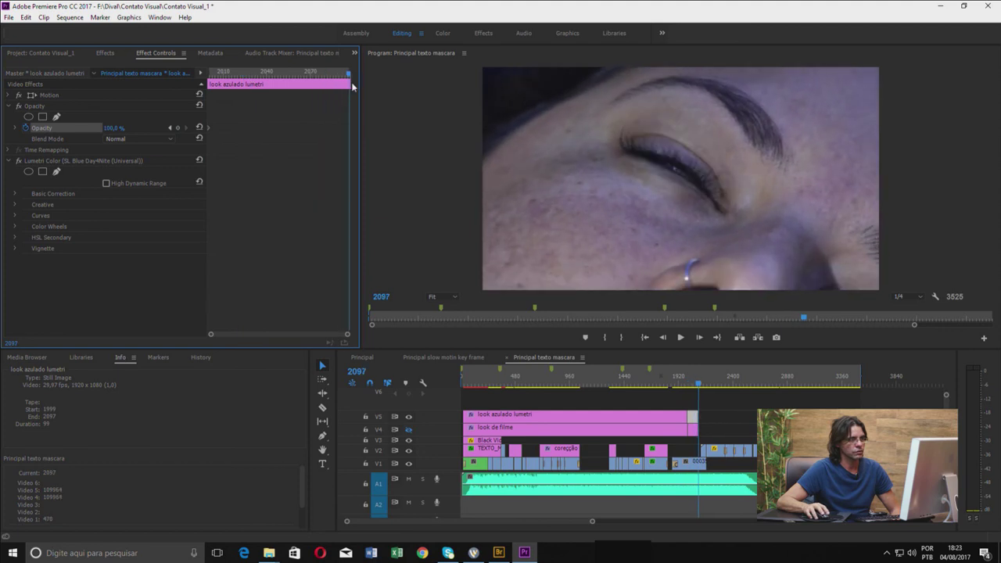
pyautogui.write('0')
pyautogui.press('Return')
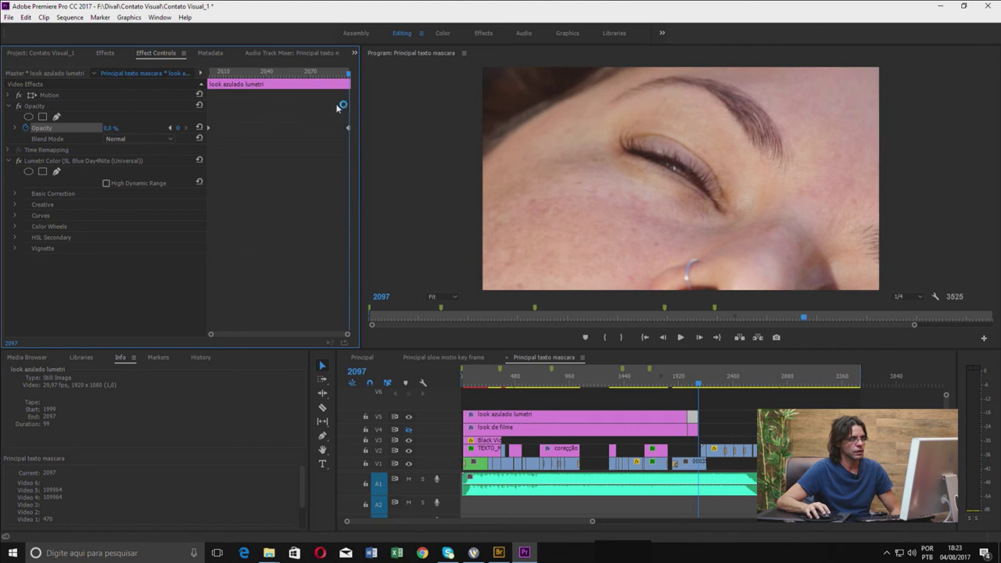
pyautogui.moveTo(349, 75); pyautogui.dragTo(208, 79)
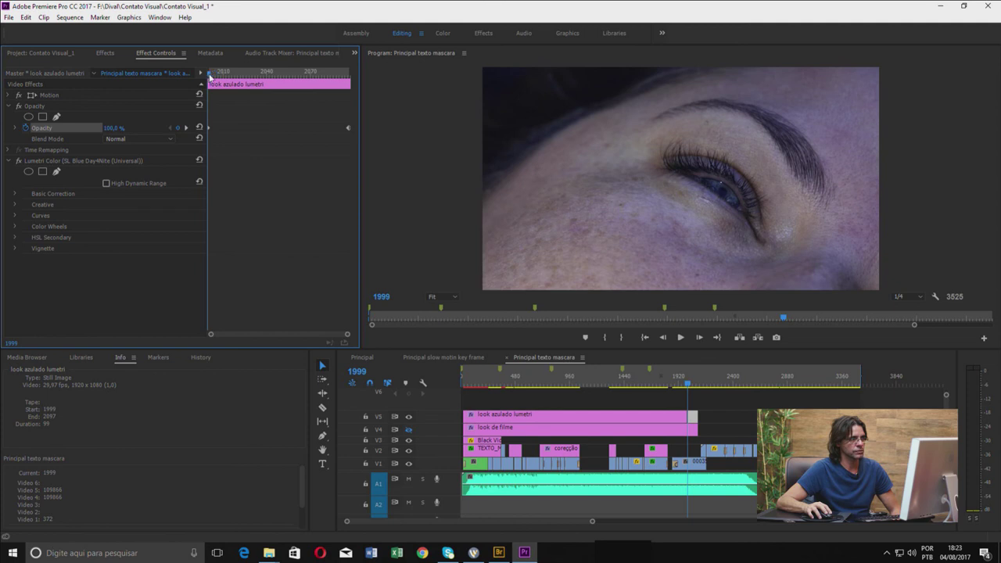
pyautogui.moveTo(209, 76)
pyautogui.mouseDown()
pyautogui.moveTo(279, 75)
pyautogui.moveTo(320, 60)
pyautogui.moveTo(351, 75)
pyautogui.mouseUp()
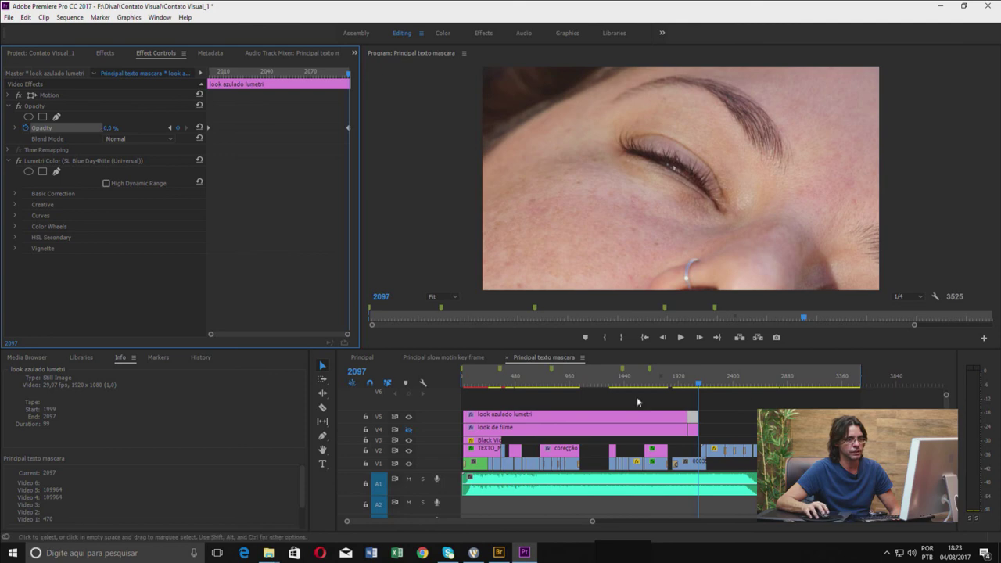
pyautogui.moveTo(702, 384); pyautogui.dragTo(673, 385)
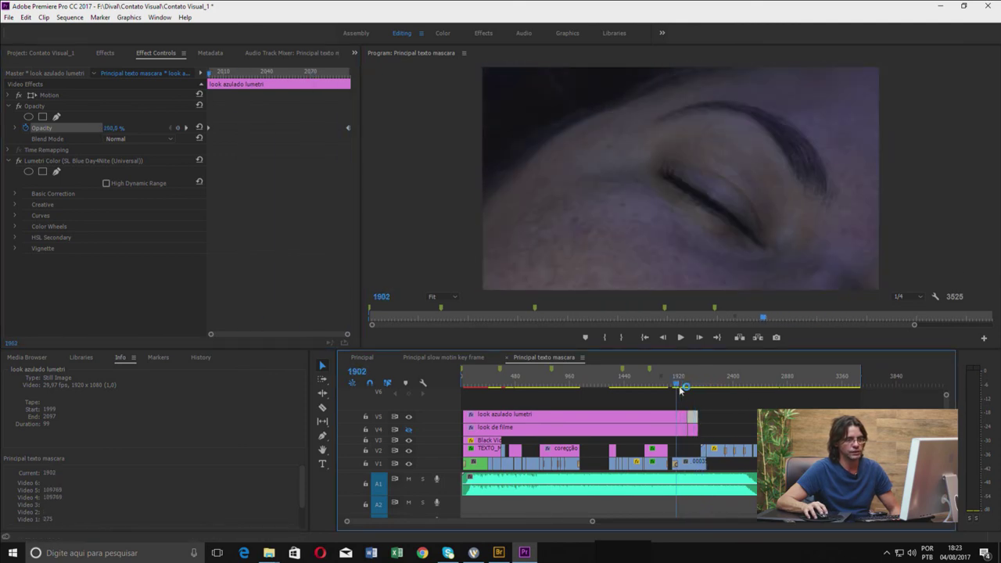
pyautogui.press('space')
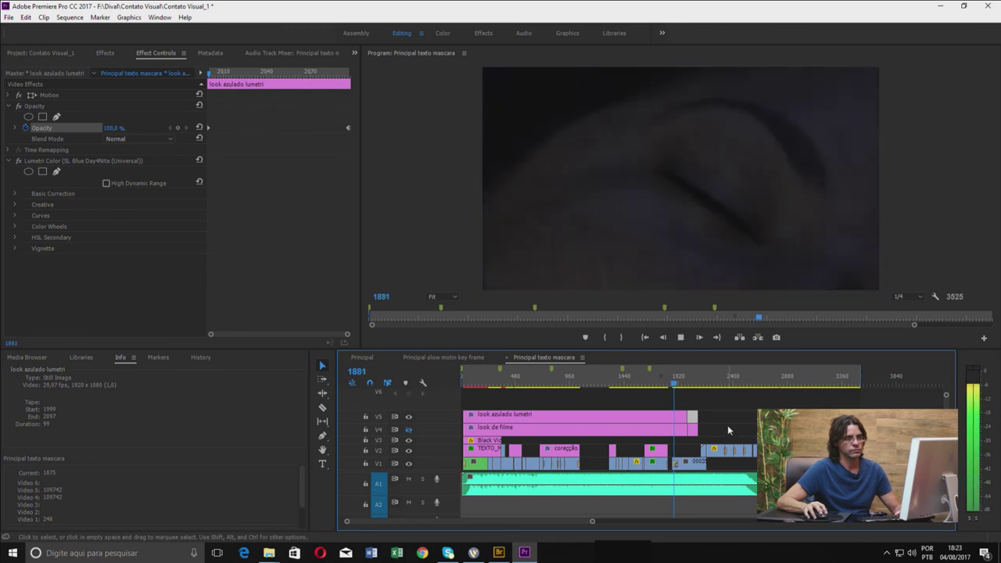